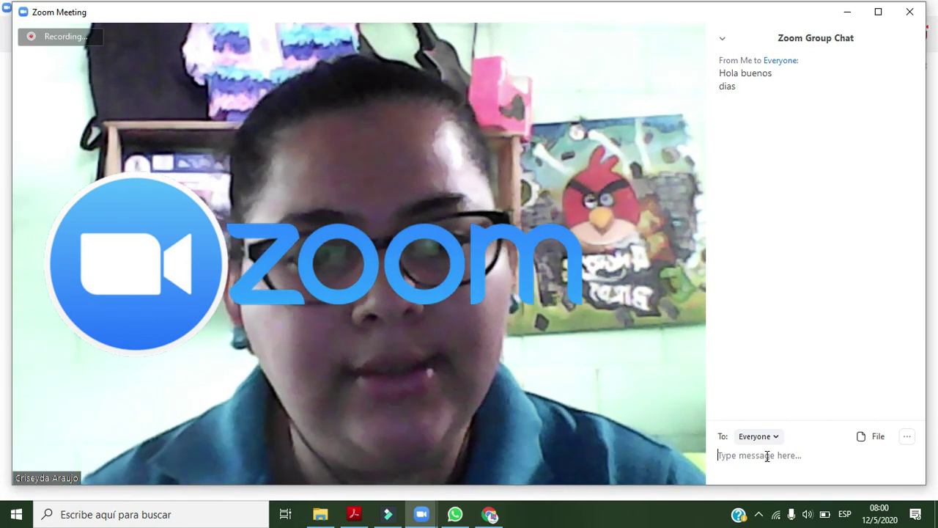
Step: Send a thumbs-up reaction in the meeting
{"action": "mouse_move", "coordinate": [434, 300]}
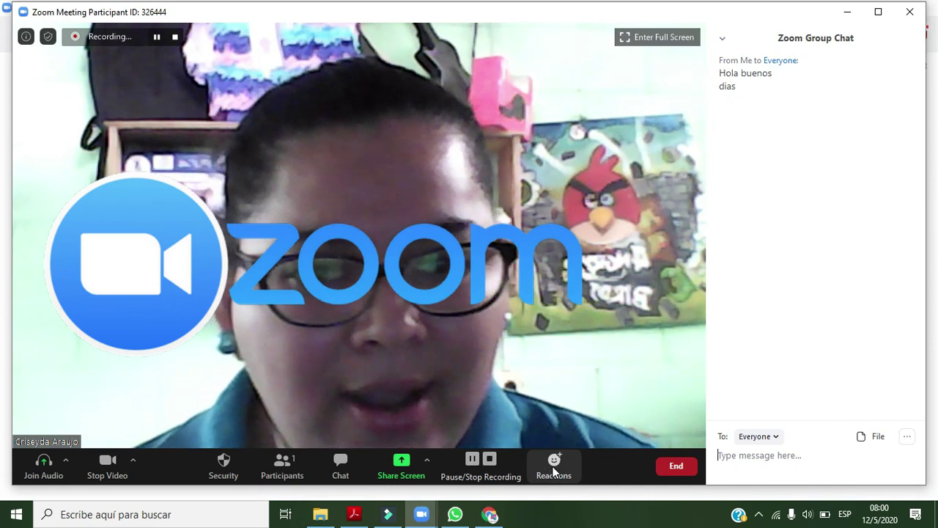
{"action": "left_click", "coordinate": [552, 466]}
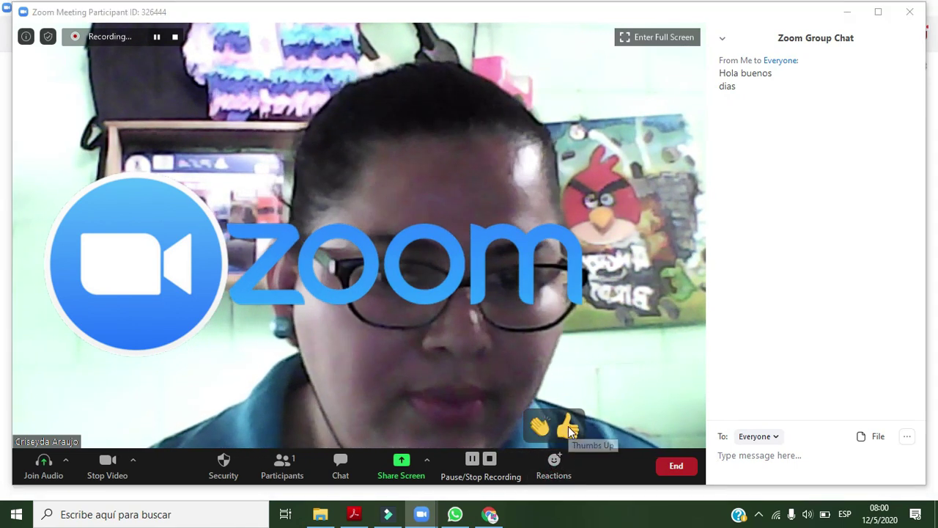
{"action": "left_click", "coordinate": [568, 426]}
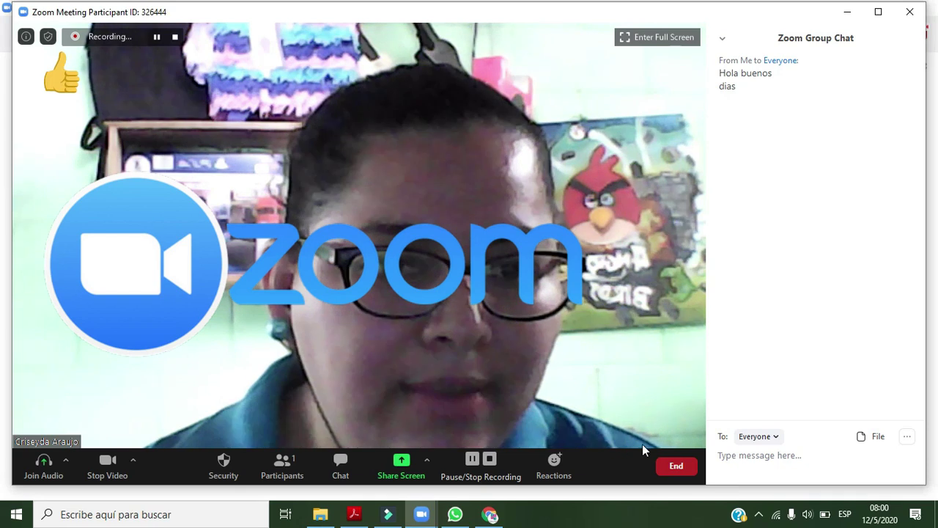
{"action": "left_click", "coordinate": [781, 456]}
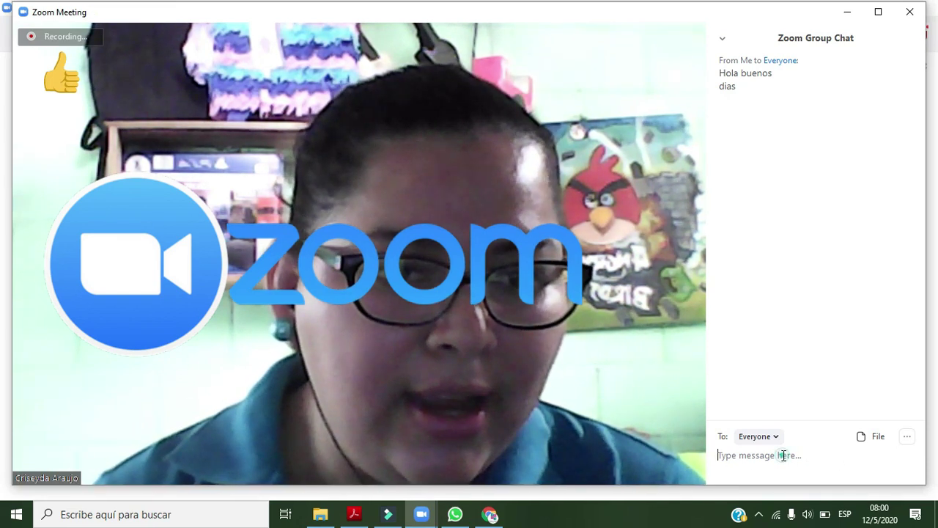
{"action": "mouse_move", "coordinate": [623, 473]}
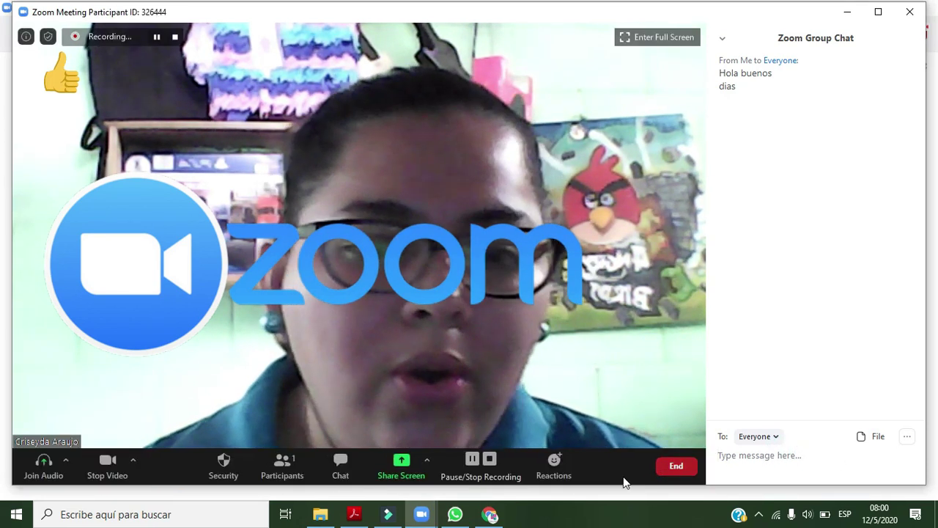
Step: Send a clap reaction and follow it with another thumbs-up reaction
{"action": "left_click", "coordinate": [564, 464]}
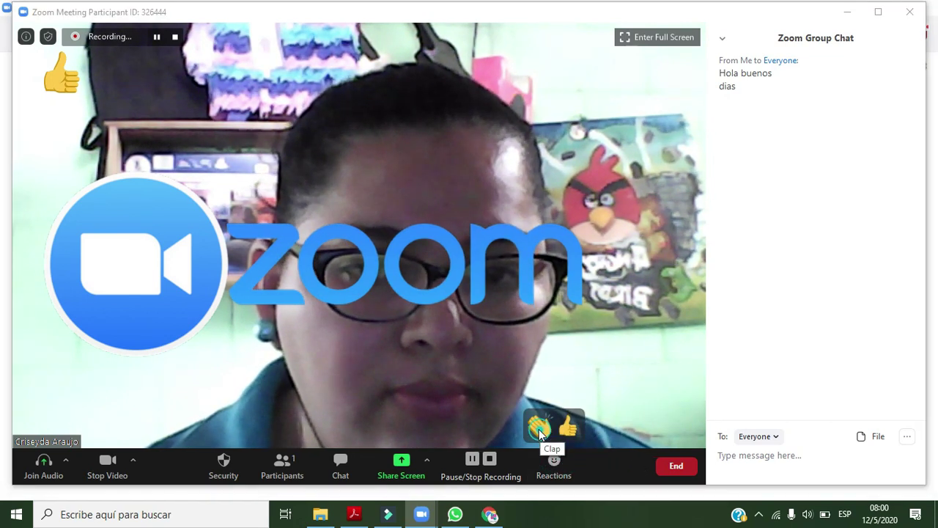
{"action": "left_click", "coordinate": [540, 427]}
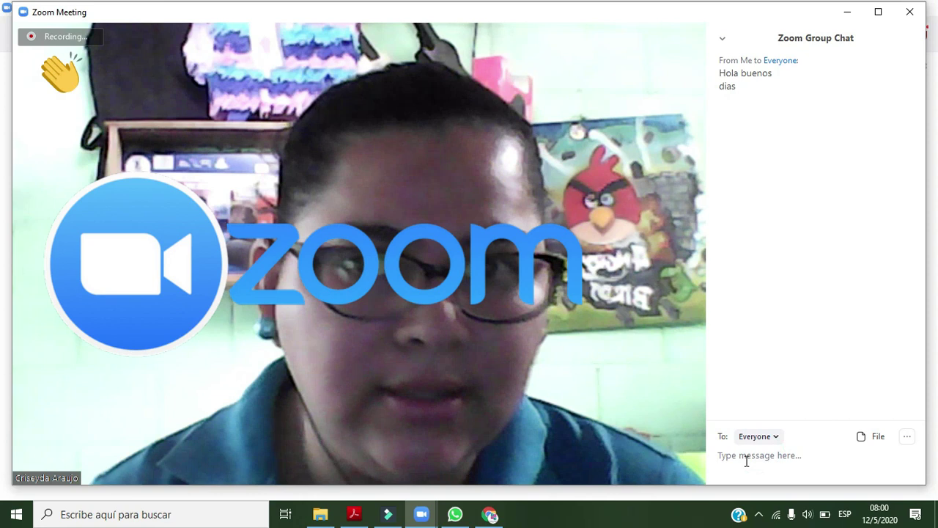
{"action": "mouse_move", "coordinate": [123, 114]}
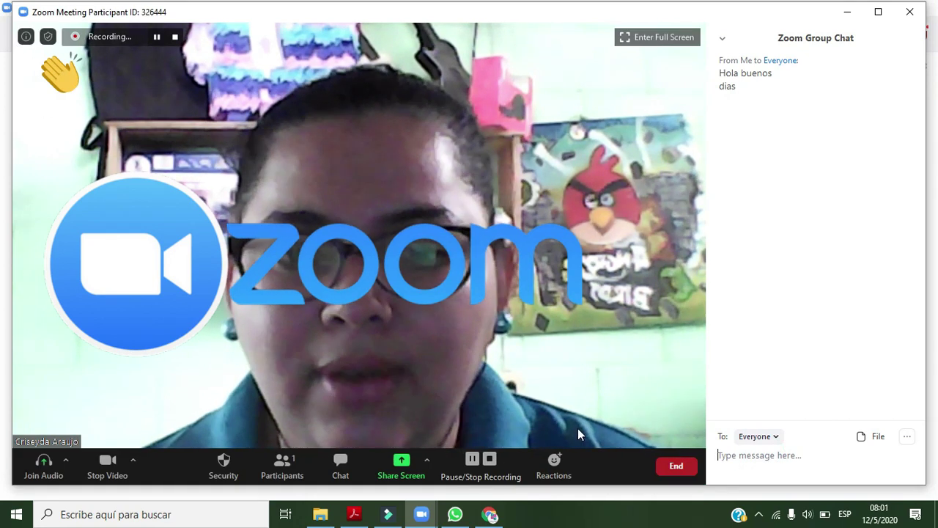
{"action": "left_click", "coordinate": [557, 464]}
{"action": "left_click", "coordinate": [568, 428]}
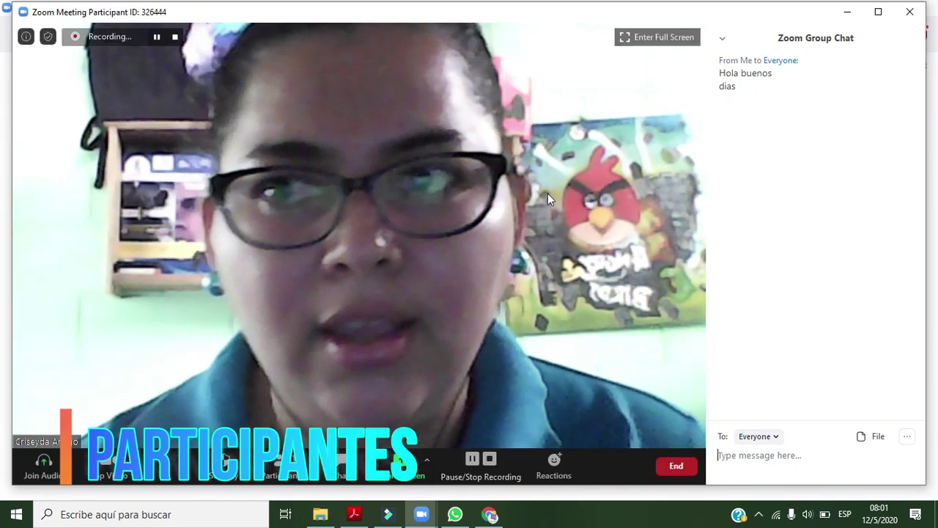
Step: Admit the participant from the waiting room and maximize the meeting window
{"action": "mouse_move", "coordinate": [624, 177]}
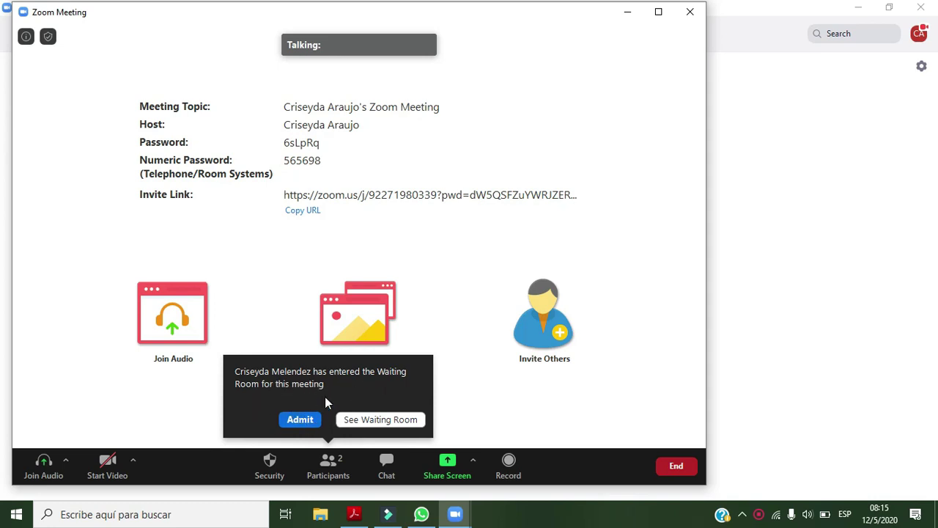
{"action": "left_click", "coordinate": [301, 420]}
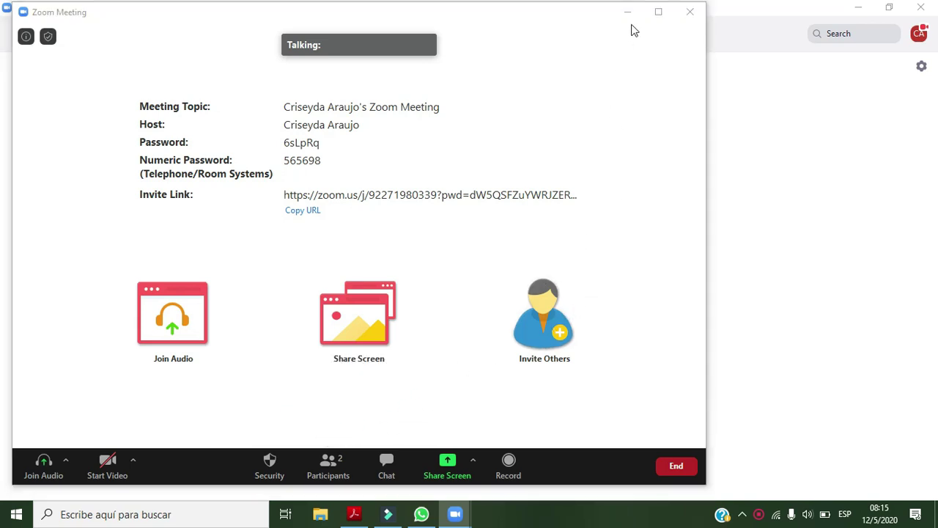
{"action": "left_click", "coordinate": [658, 12]}
Step: Display the group chat and the participants list beside the meeting, and examine the listed attendees
{"action": "left_click", "coordinate": [471, 485]}
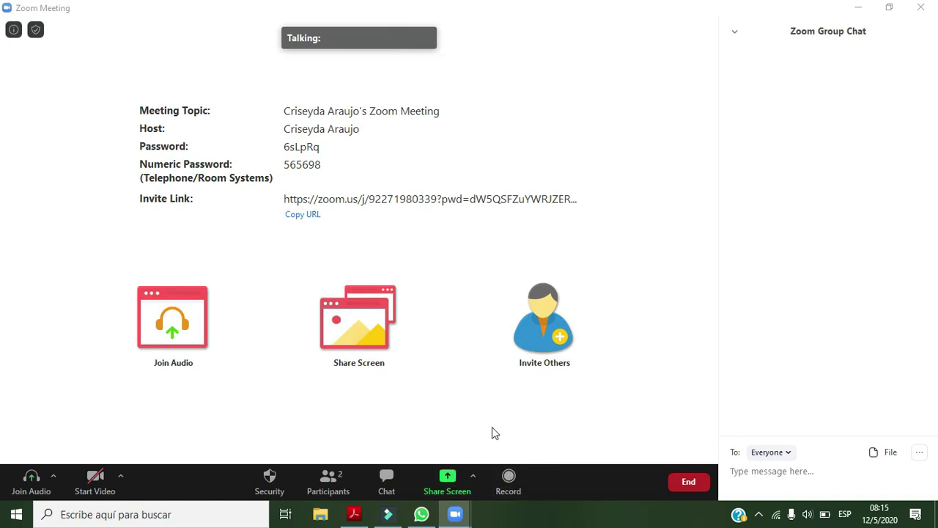
{"action": "left_click", "coordinate": [331, 488]}
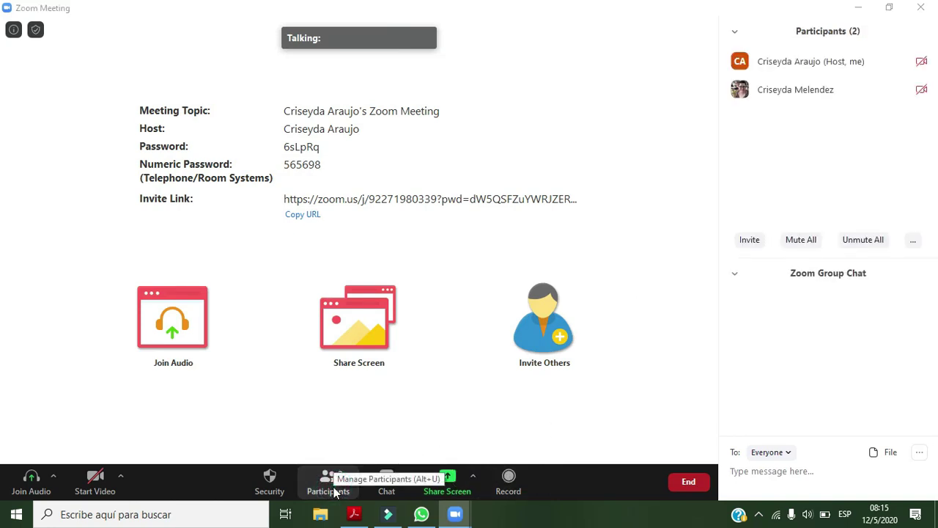
{"action": "mouse_move", "coordinate": [820, 60]}
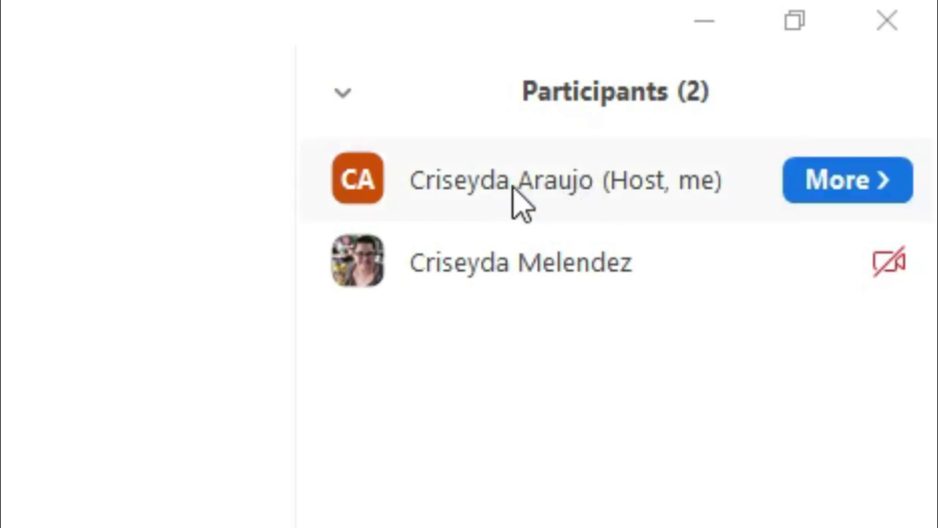
{"action": "mouse_move", "coordinate": [571, 296]}
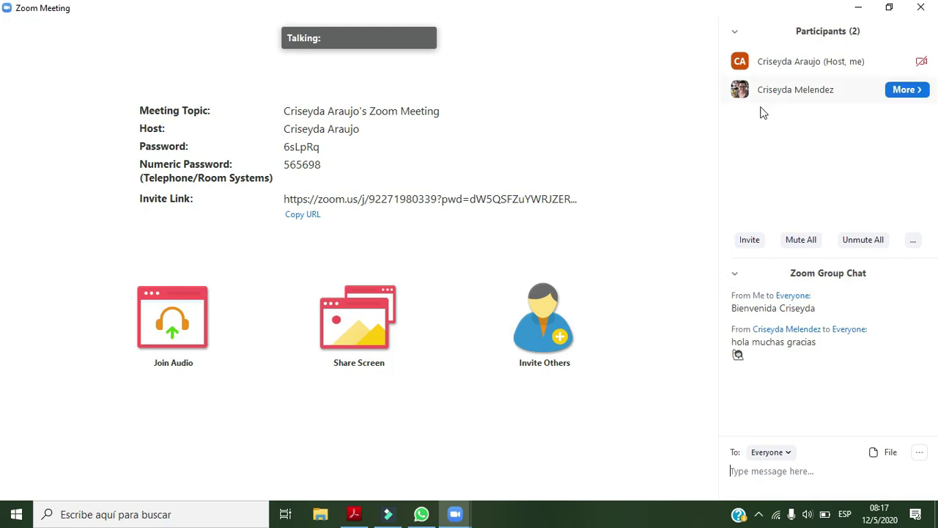
Step: Share the "Rubrica Laboratorio 4.pdf" window with the meeting and present the rubric from its title heading
{"action": "mouse_move", "coordinate": [604, 408]}
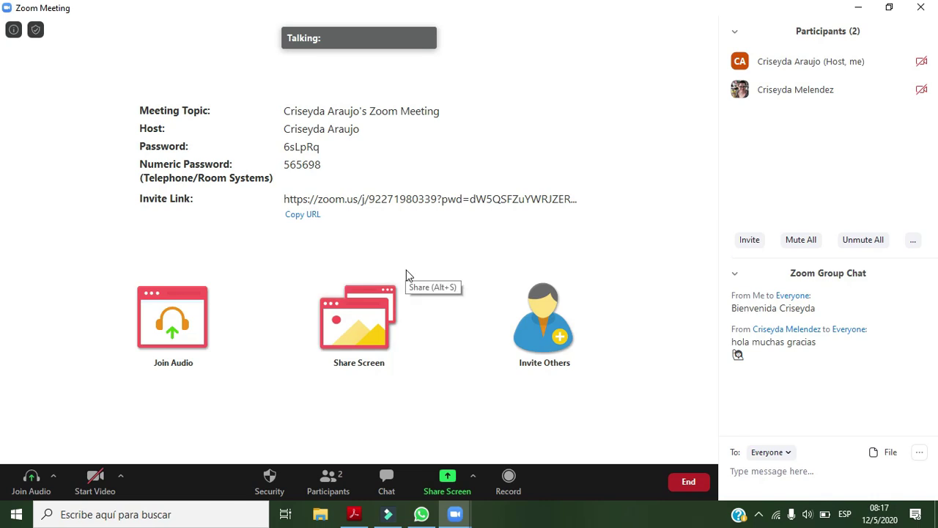
{"action": "left_click", "coordinate": [366, 325]}
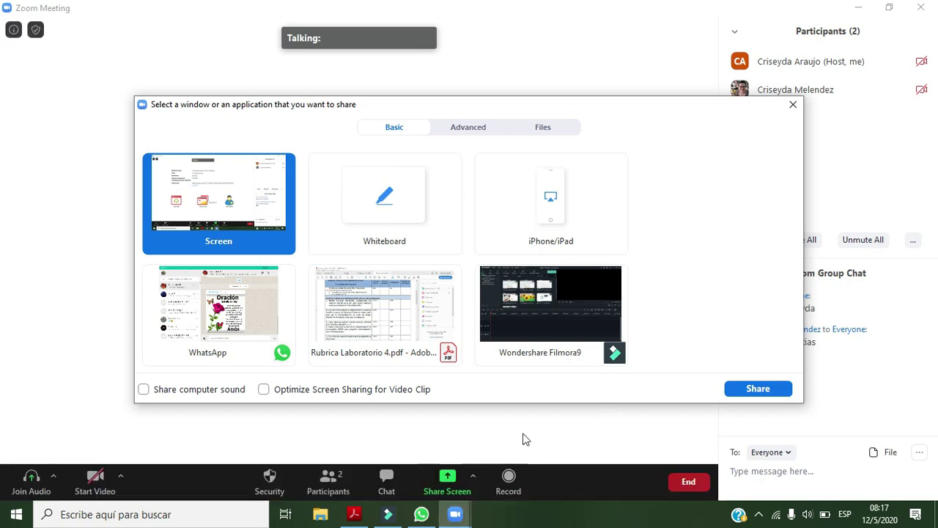
{"action": "left_click", "coordinate": [404, 317]}
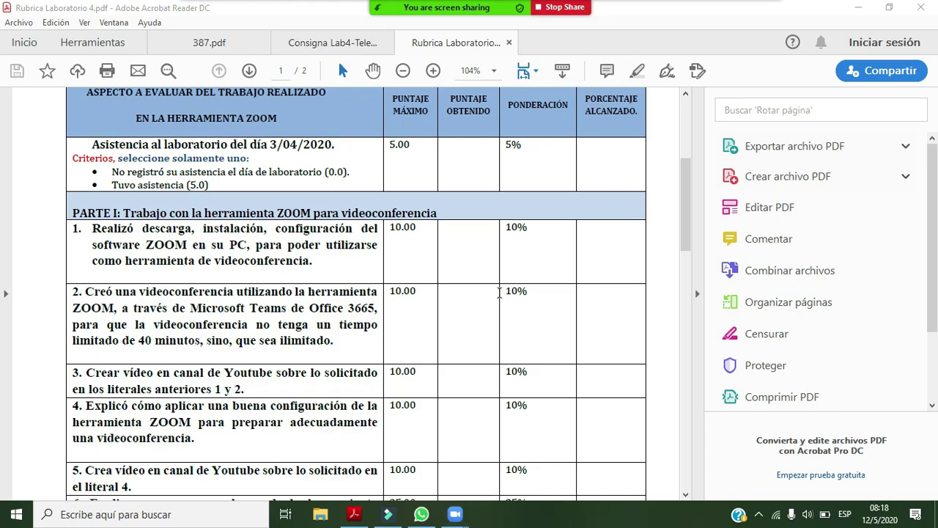
{"action": "scroll", "coordinate": [499, 292], "scroll_direction": "up", "scroll_amount": 5}
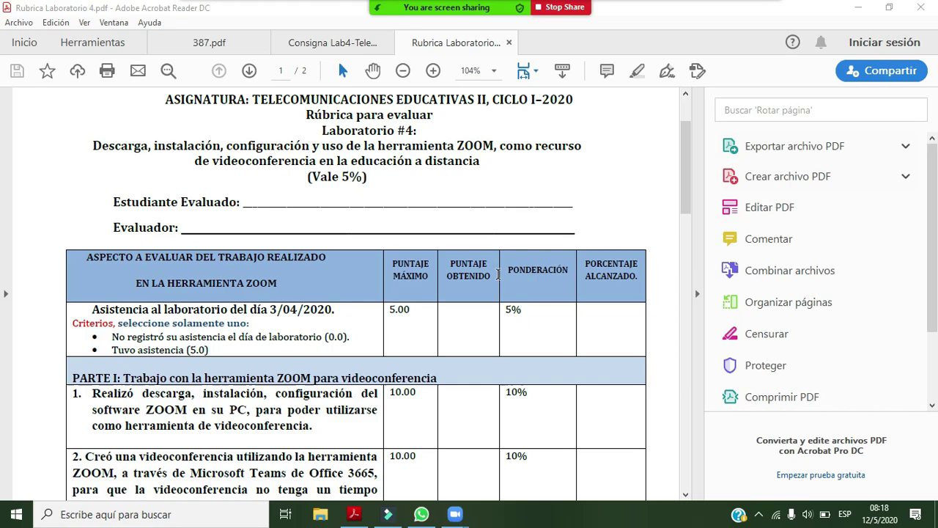
{"action": "scroll", "coordinate": [499, 292], "scroll_direction": "up", "scroll_amount": 1}
{"action": "left_click_drag", "start_coordinate": [684, 174], "coordinate": [685, 157]}
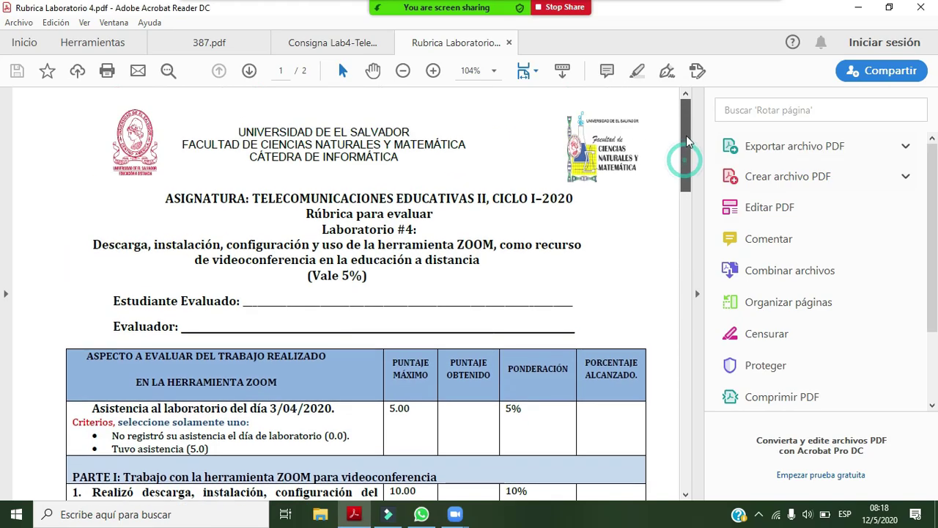
Step: Present the "Consigna Lab4-Telecomunicaciones Educ II.pdf" document, going through its objective and general instructions
{"action": "left_click", "coordinate": [330, 44]}
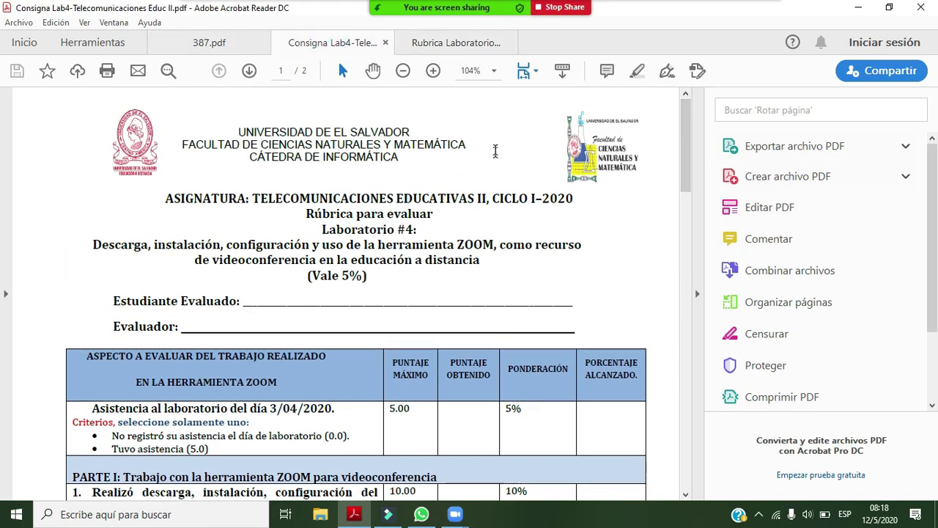
{"action": "scroll", "coordinate": [505, 217], "scroll_direction": "down", "scroll_amount": 3}
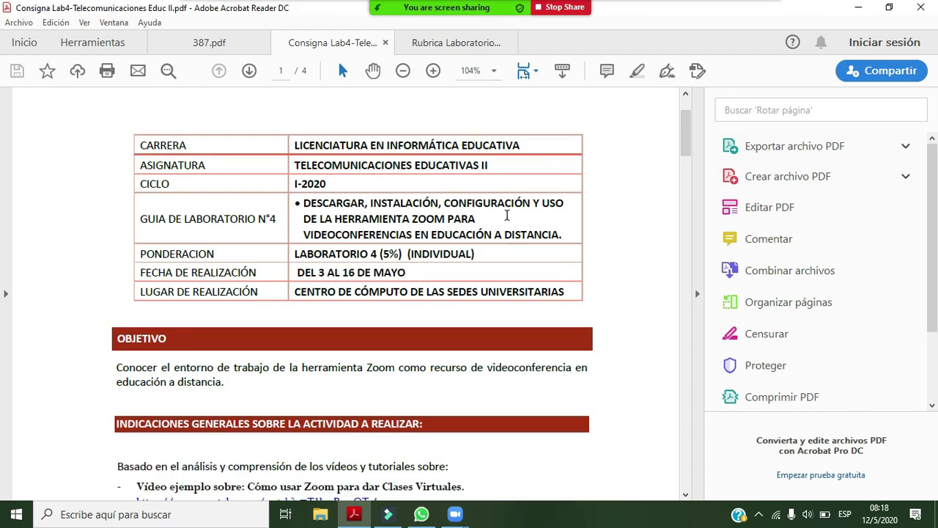
{"action": "scroll", "coordinate": [506, 217], "scroll_direction": "down", "scroll_amount": 5}
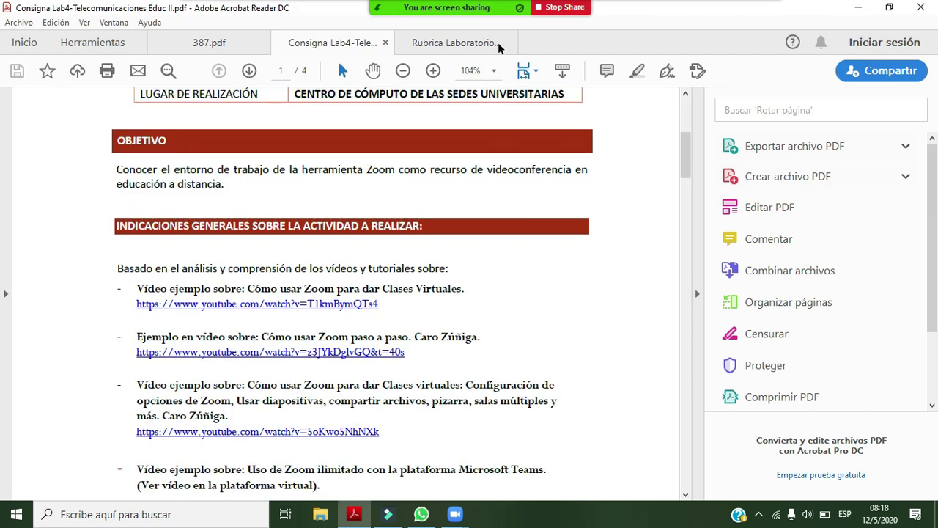
{"action": "scroll", "coordinate": [521, 245], "scroll_direction": "up", "scroll_amount": 1}
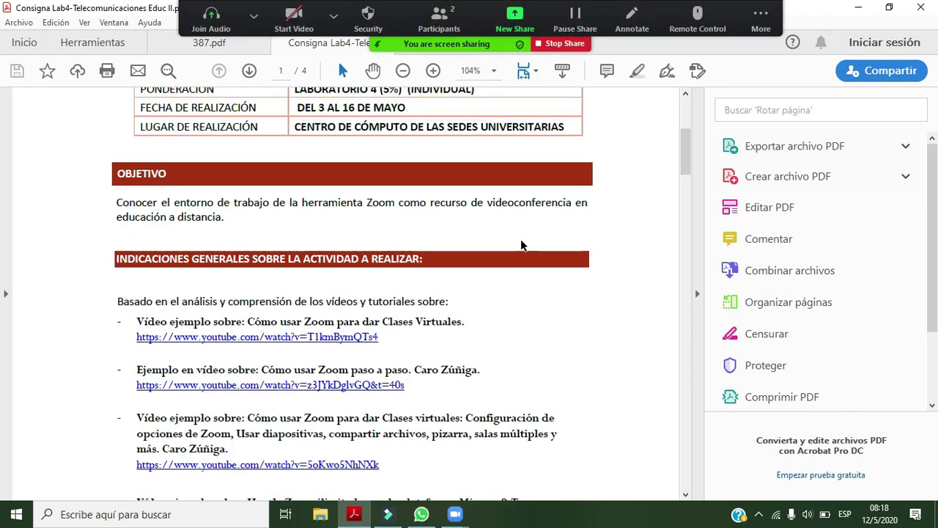
{"action": "scroll", "coordinate": [522, 245], "scroll_direction": "down", "scroll_amount": 3}
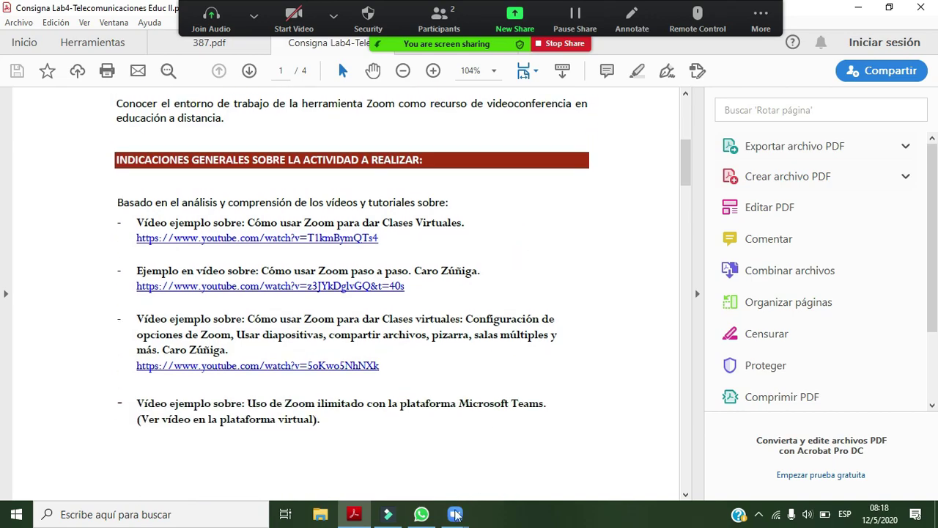
Step: Switch to the Zoom home window and start the camera video while still sharing the screen
{"action": "mouse_move", "coordinate": [451, 518]}
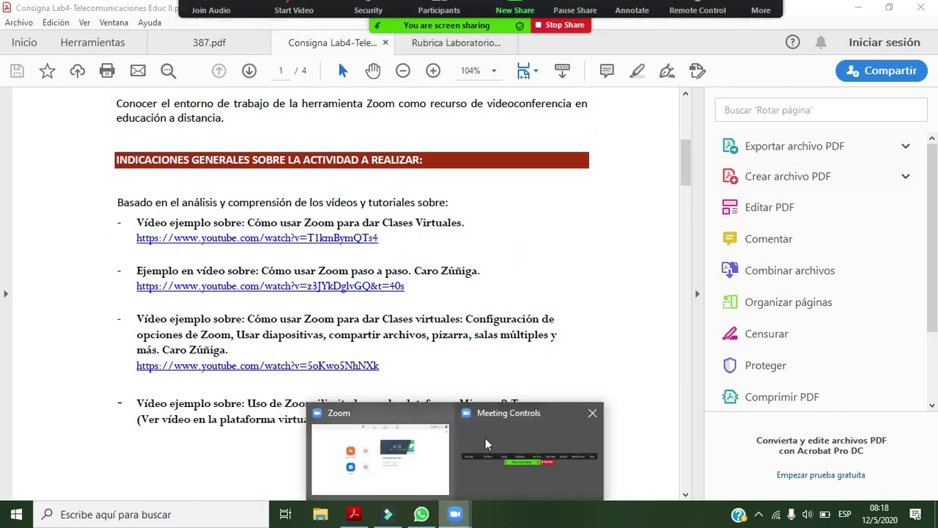
{"action": "left_click", "coordinate": [381, 438]}
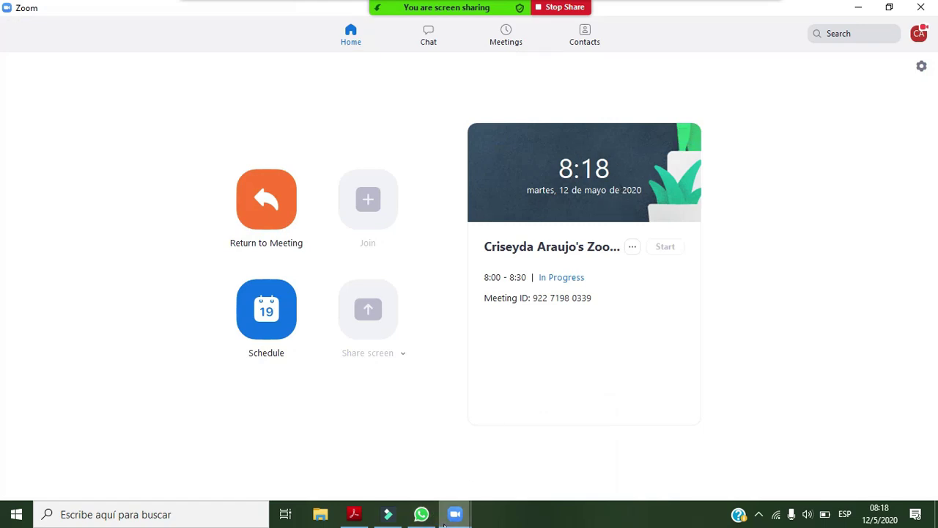
{"action": "mouse_move", "coordinate": [455, 514]}
{"action": "left_click", "coordinate": [504, 438]}
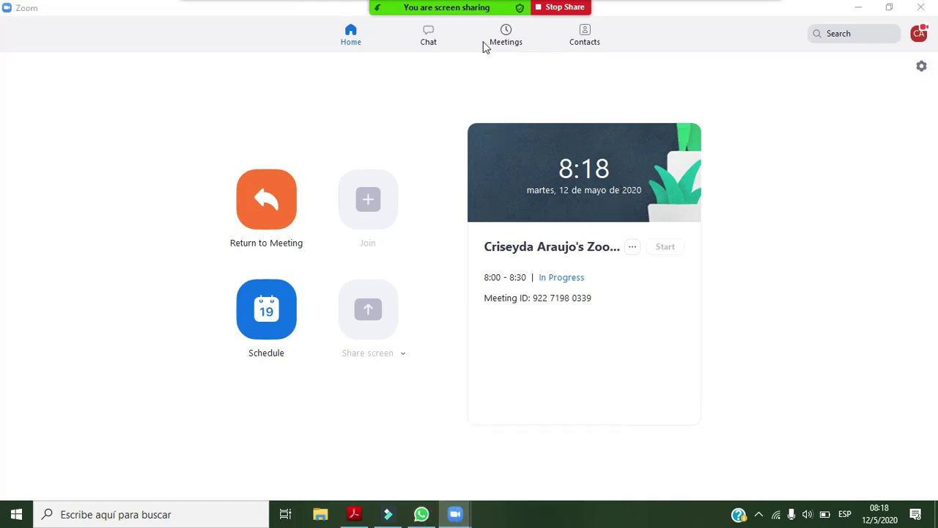
{"action": "mouse_move", "coordinate": [549, 6]}
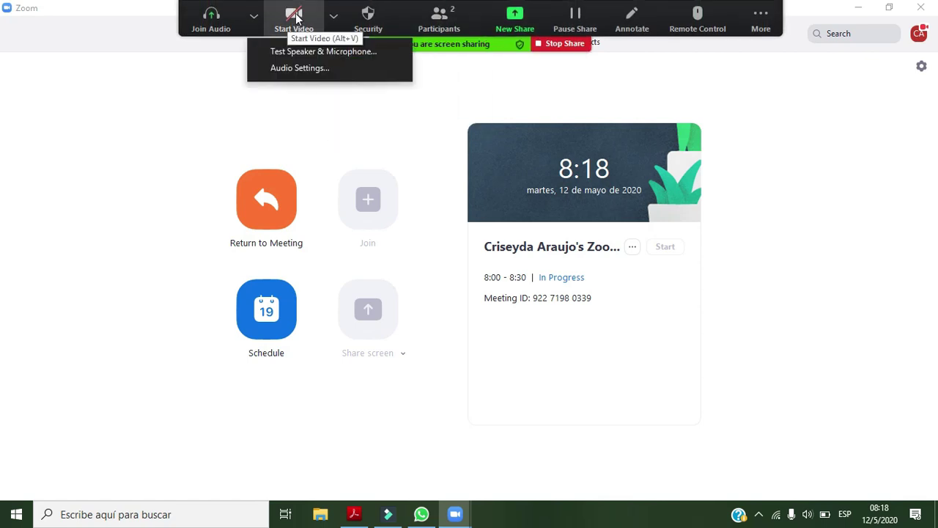
{"action": "left_click", "coordinate": [295, 16]}
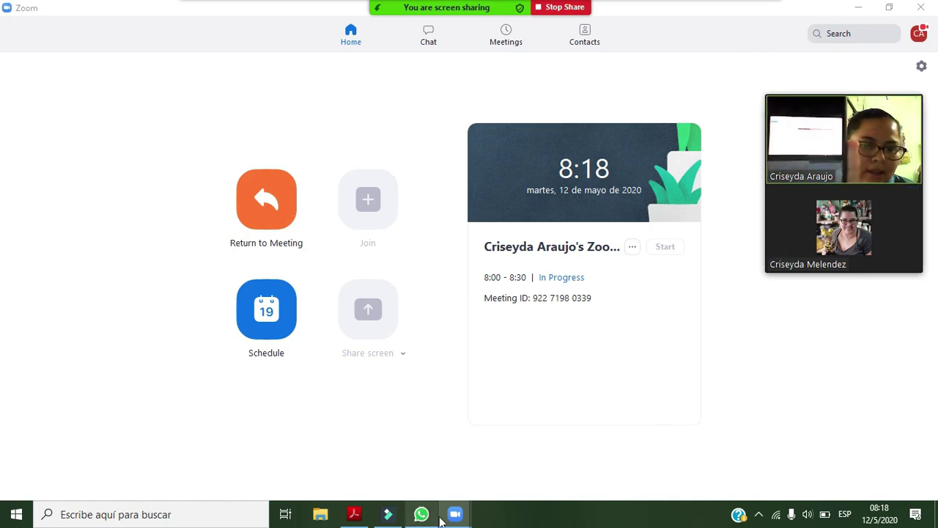
Step: Switch back to Adobe Acrobat Reader and review the example video links in the lab instructions
{"action": "left_click", "coordinate": [354, 514]}
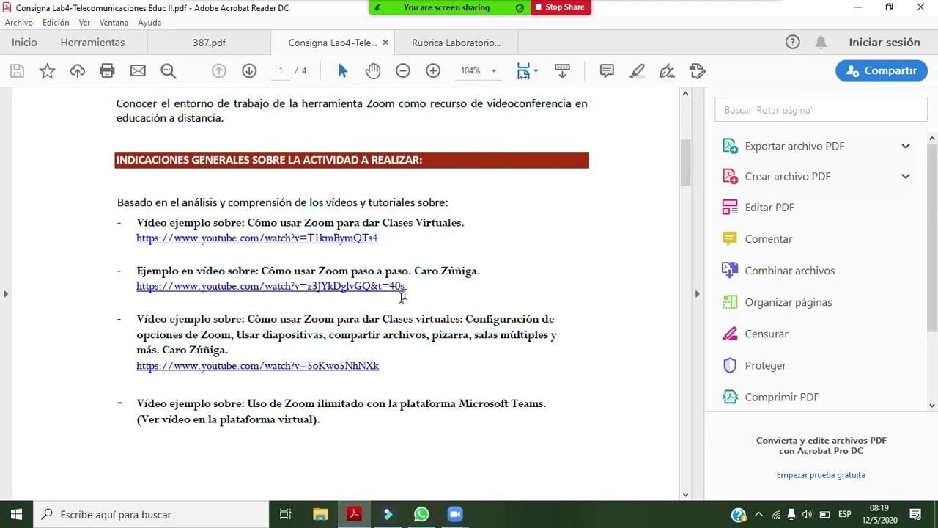
{"action": "scroll", "coordinate": [401, 294], "scroll_direction": "down", "scroll_amount": 3}
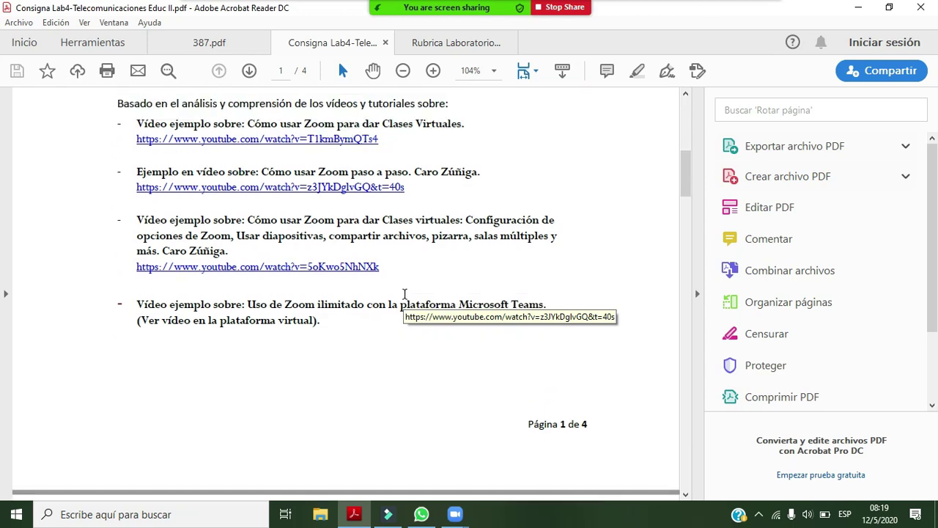
{"action": "scroll", "coordinate": [407, 300], "scroll_direction": "up", "scroll_amount": 3}
Step: Return from the PDF to Zoom and reveal the meeting controls
{"action": "mouse_move", "coordinate": [455, 514]}
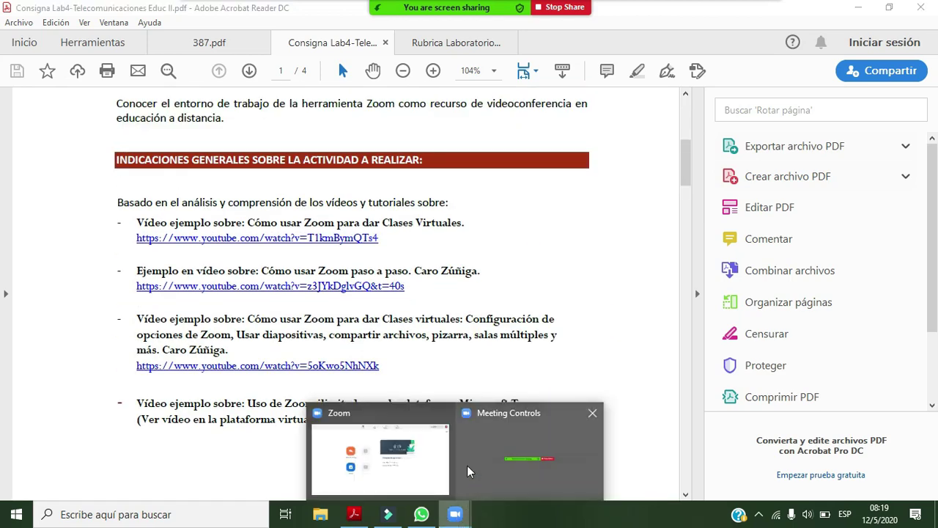
{"action": "left_click", "coordinate": [391, 464]}
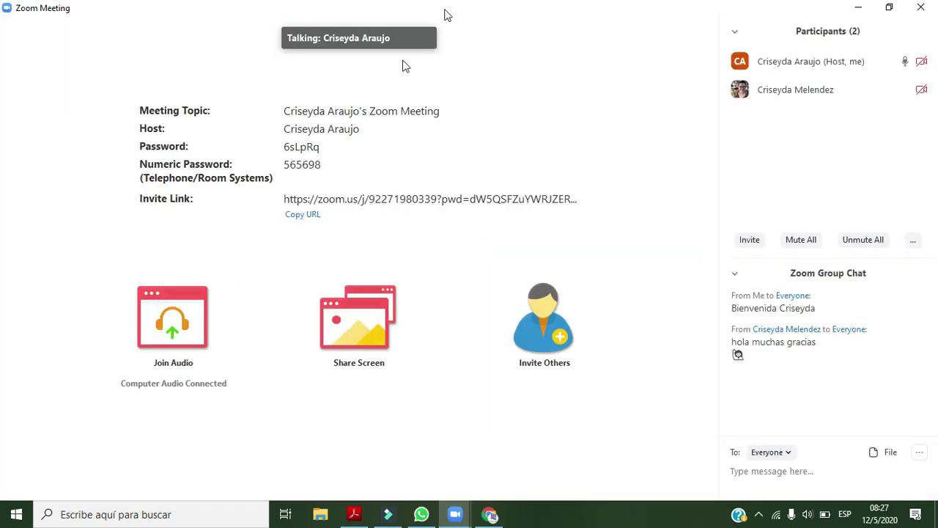
{"action": "mouse_move", "coordinate": [382, 469]}
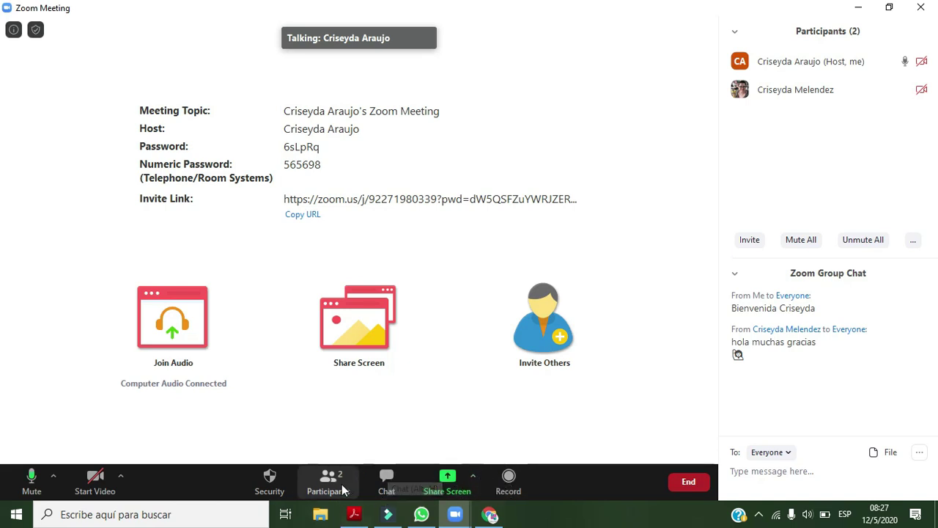
Step: Share the "Consigna Lab4-Telecomunicaciones Educ II.pdf" window with the meeting
{"action": "left_click", "coordinate": [382, 325]}
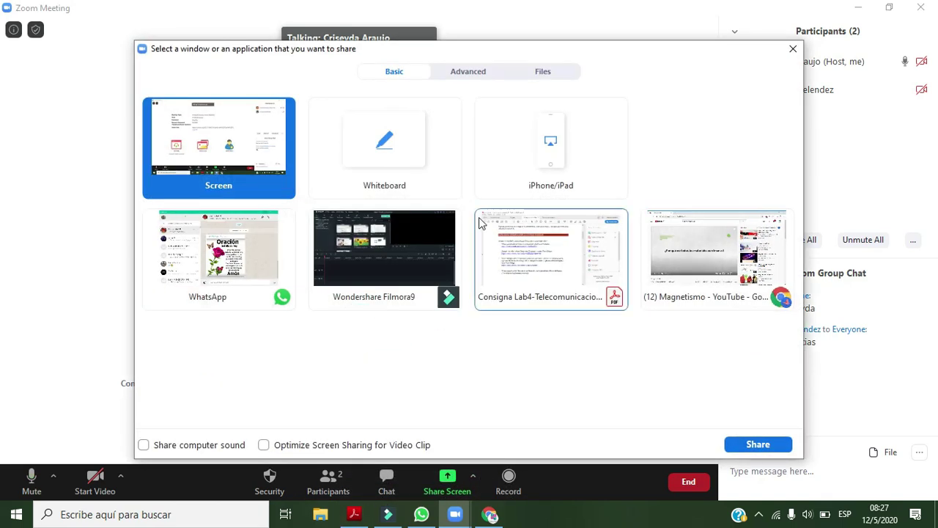
{"action": "left_click", "coordinate": [551, 225]}
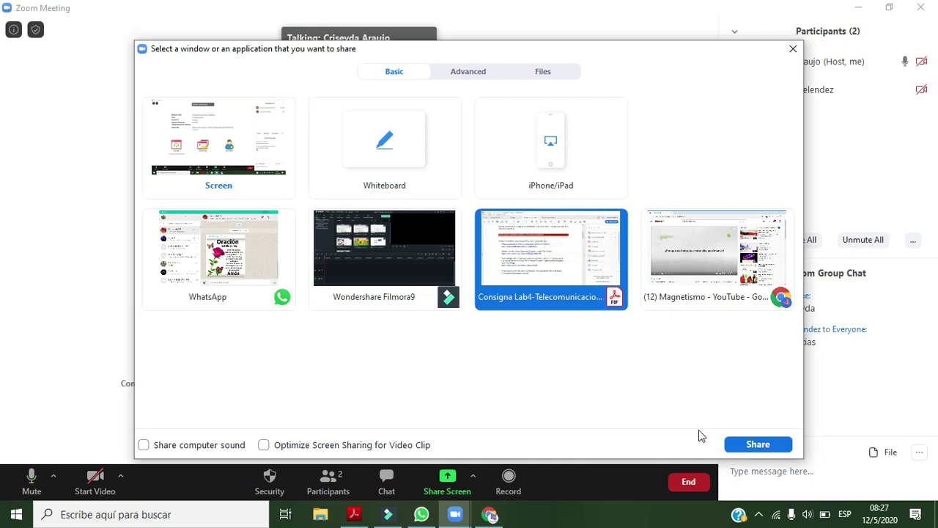
{"action": "left_click", "coordinate": [751, 445]}
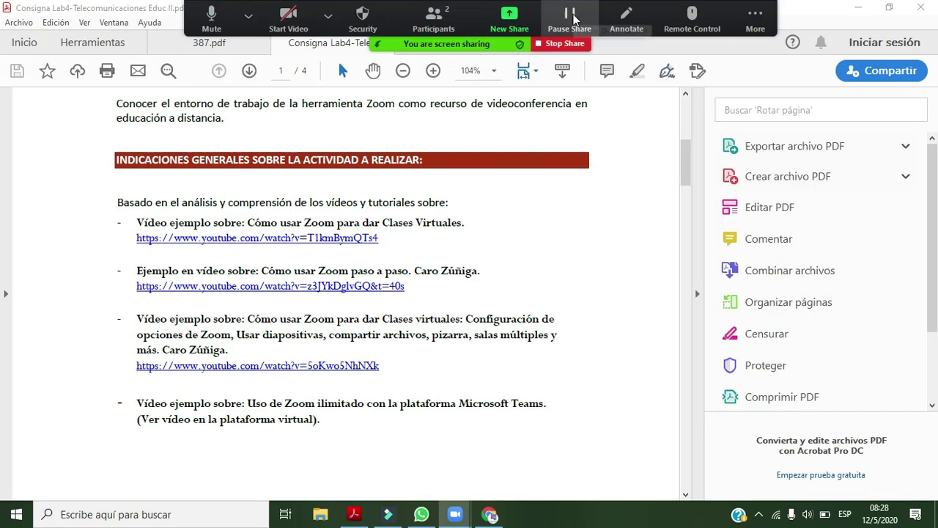
Step: Start the camera video while the PDF is being shared
{"action": "mouse_move", "coordinate": [239, 6]}
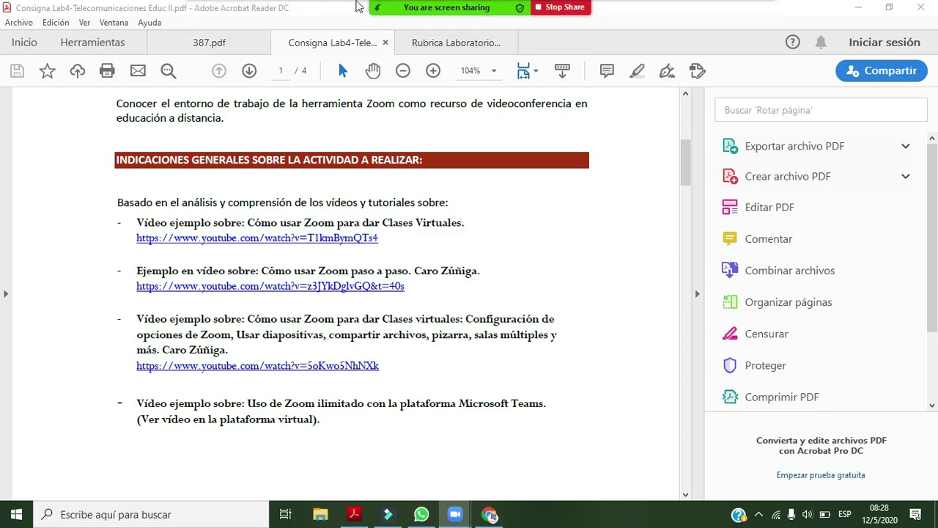
{"action": "mouse_move", "coordinate": [293, 6]}
{"action": "left_click", "coordinate": [327, 21]}
{"action": "left_click", "coordinate": [327, 21]}
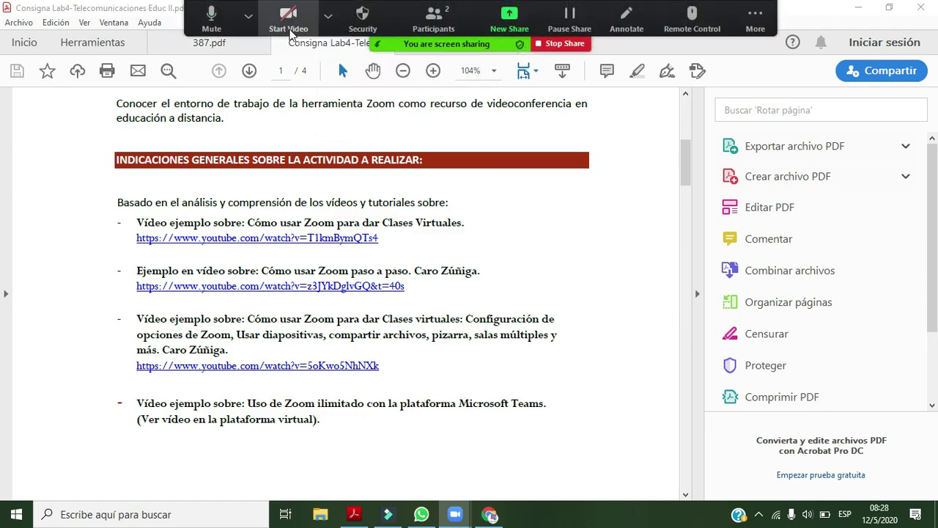
{"action": "left_click", "coordinate": [327, 21]}
{"action": "left_click", "coordinate": [287, 26]}
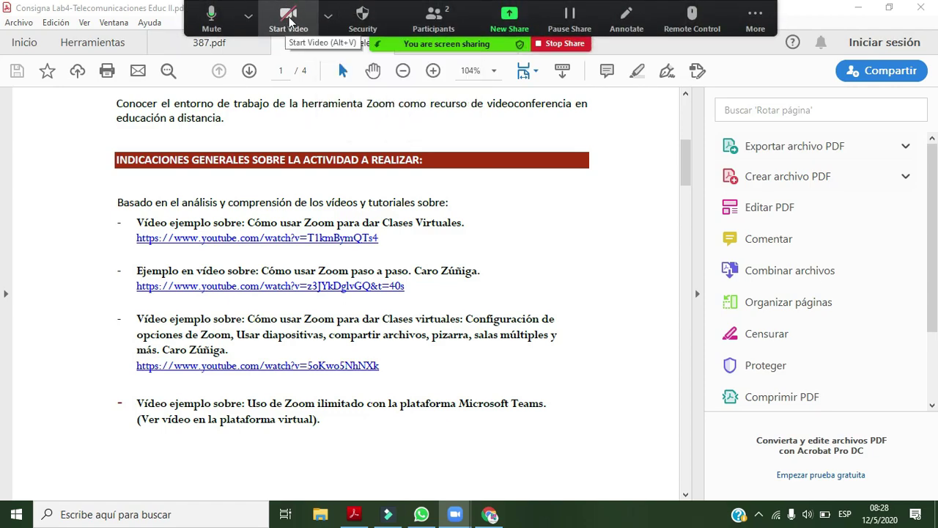
{"action": "left_click", "coordinate": [288, 21]}
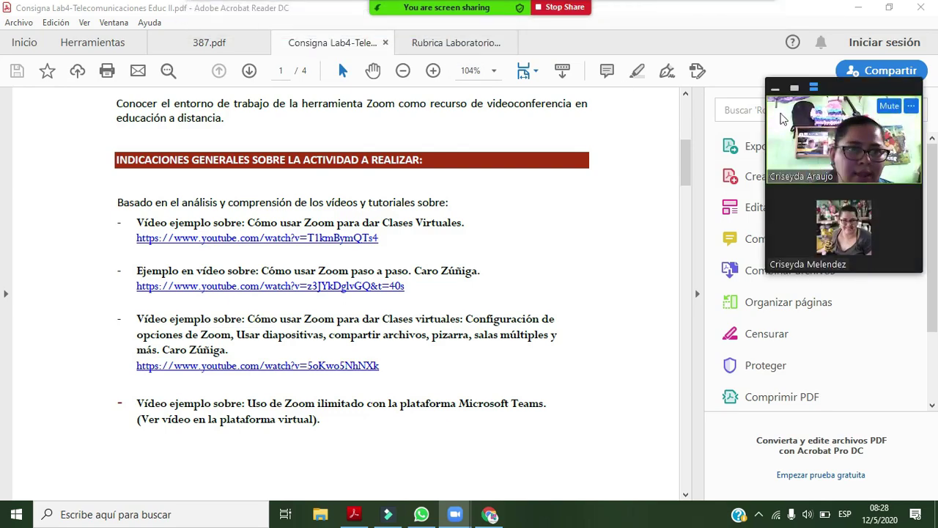
Step: Bring up the removal prompt for the other participant from the video panel and dismiss it without removing them
{"action": "left_click", "coordinate": [911, 195]}
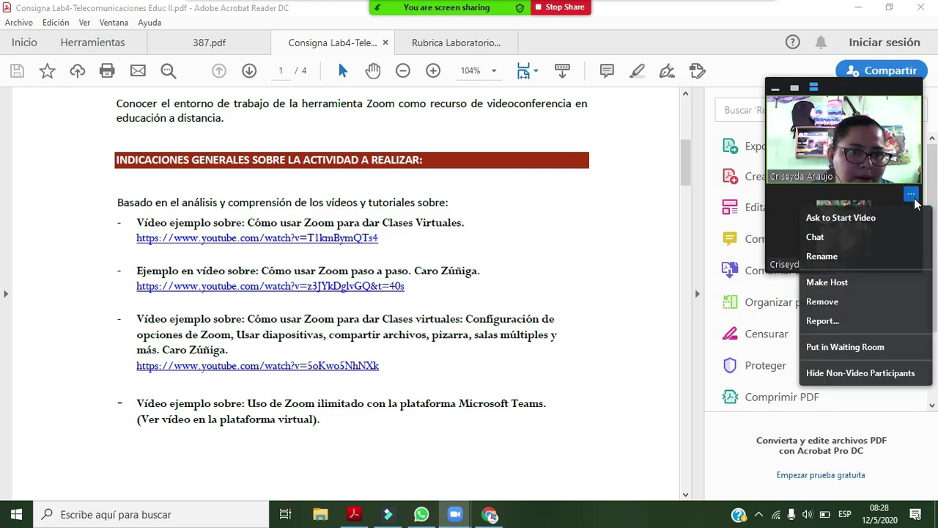
{"action": "left_click", "coordinate": [856, 303]}
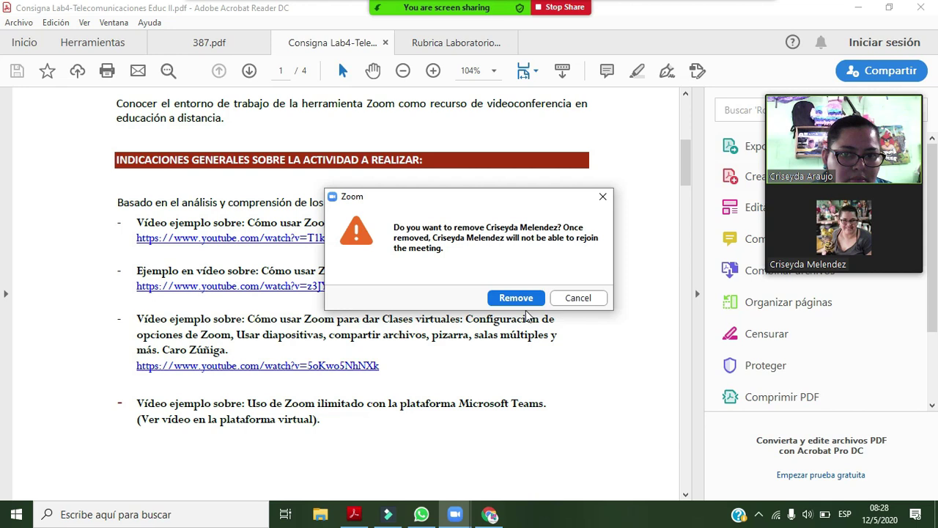
{"action": "left_click", "coordinate": [602, 196]}
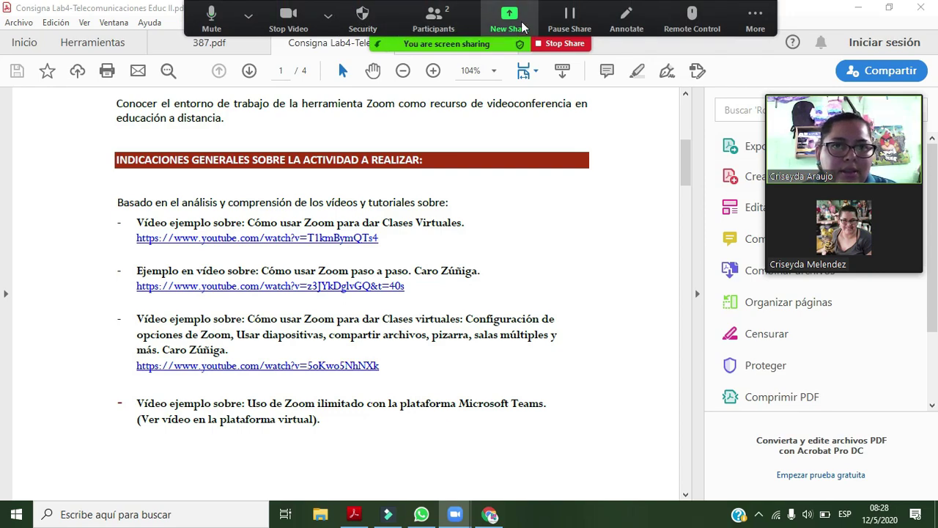
Step: Turn on annotation and use its Mouse mode to select the text "Basado en el análisis y comprensión" in the PDF
{"action": "left_click", "coordinate": [629, 22]}
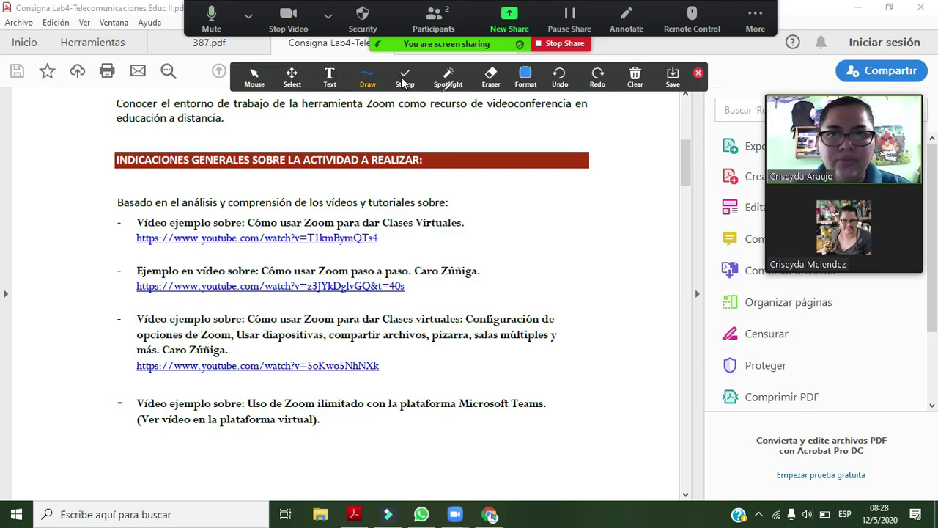
{"action": "left_click", "coordinate": [254, 76]}
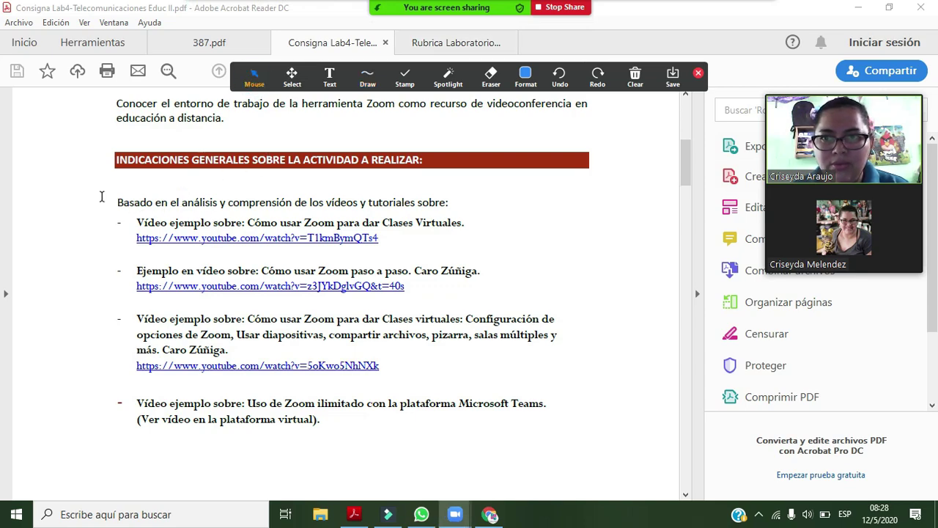
{"action": "left_click_drag", "start_coordinate": [118, 202], "coordinate": [292, 203]}
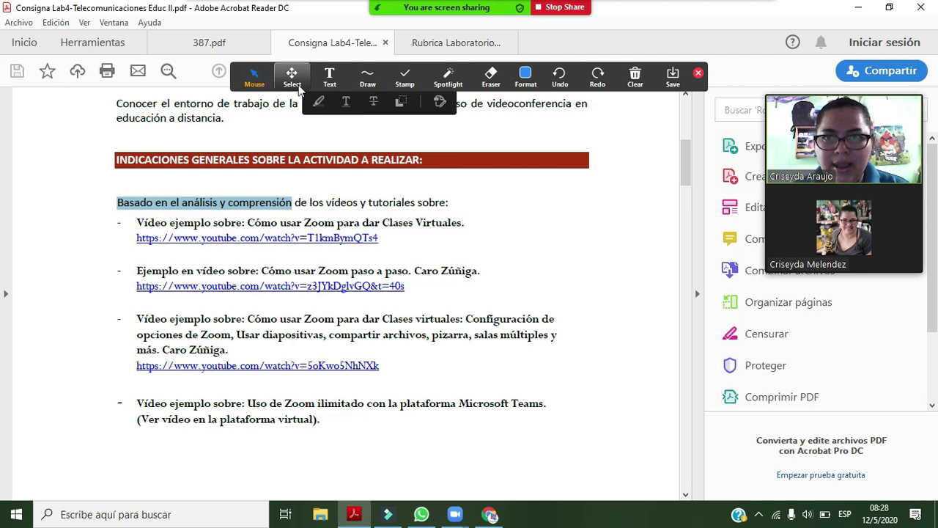
Step: Try the annotation Select tool by framing an area across the first three example video entries
{"action": "left_click", "coordinate": [297, 87]}
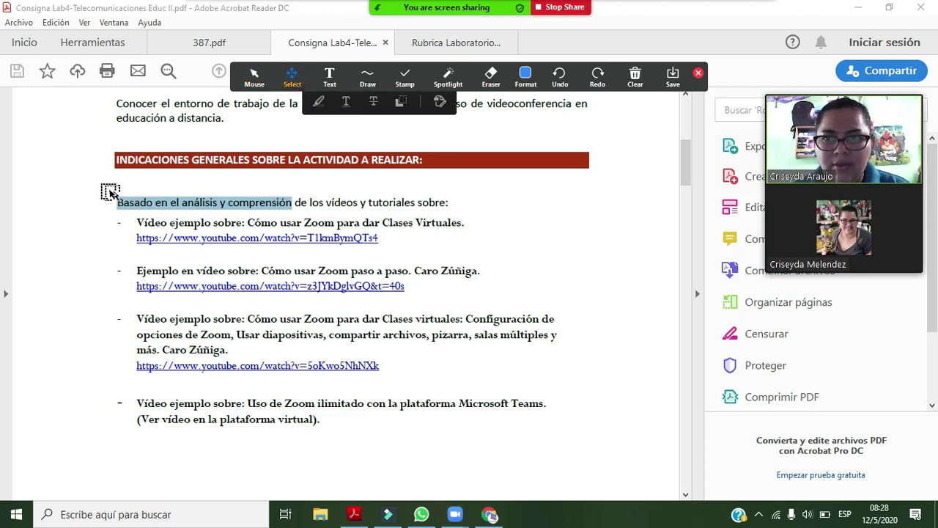
{"action": "left_click_drag", "start_coordinate": [122, 191], "coordinate": [631, 319]}
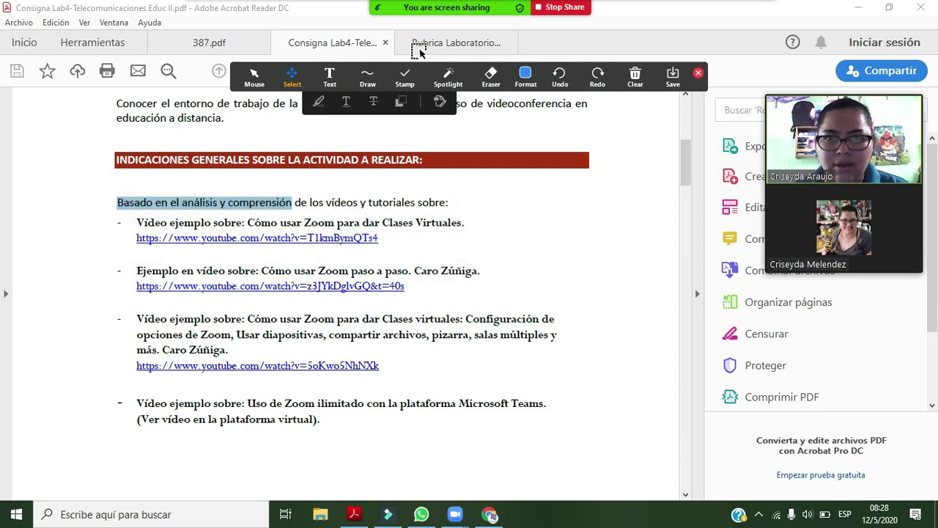
{"action": "left_click", "coordinate": [381, 85]}
Step: Add the text annotation "Ojo Tarea este item" beside the line introducing the videos and tutorials
{"action": "left_click", "coordinate": [330, 77]}
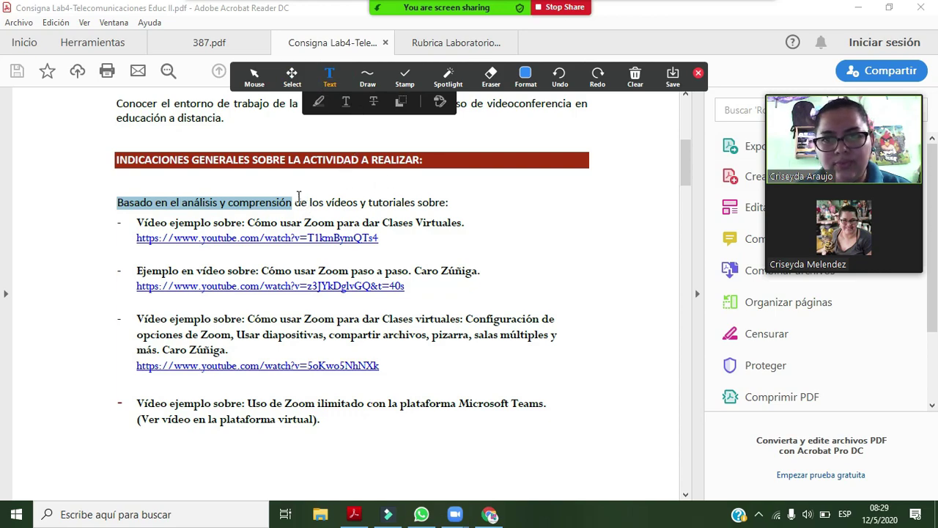
{"action": "left_click", "coordinate": [495, 206]}
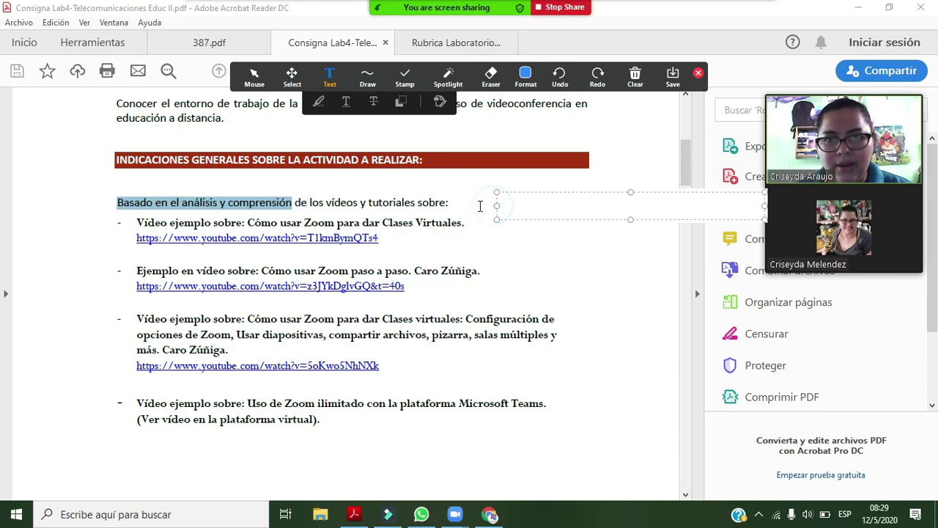
{"action": "type", "text": "Ojo "}
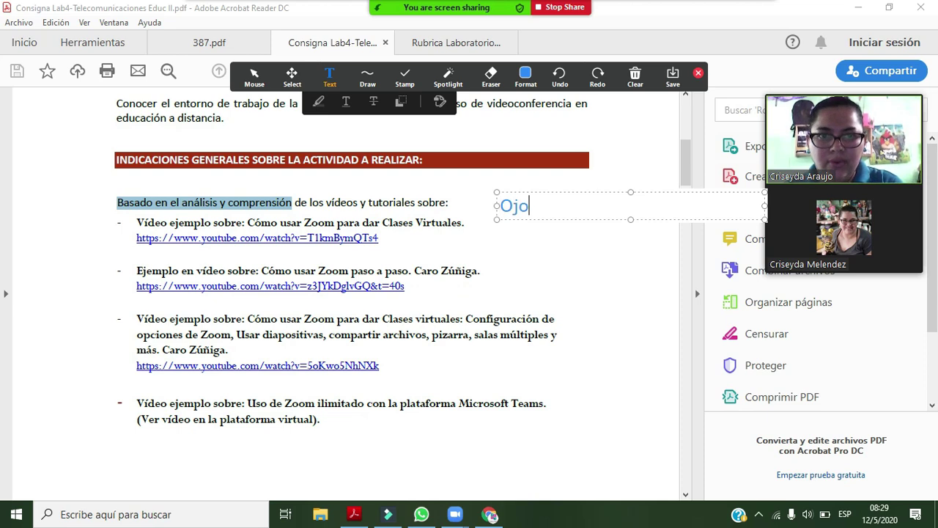
{"action": "type", "text": "Tarea "}
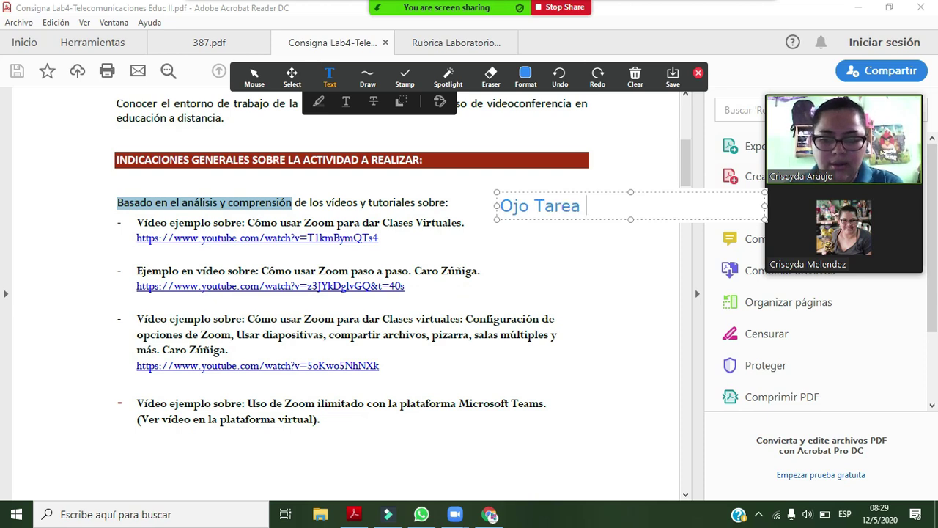
{"action": "type", "text": "este item"}
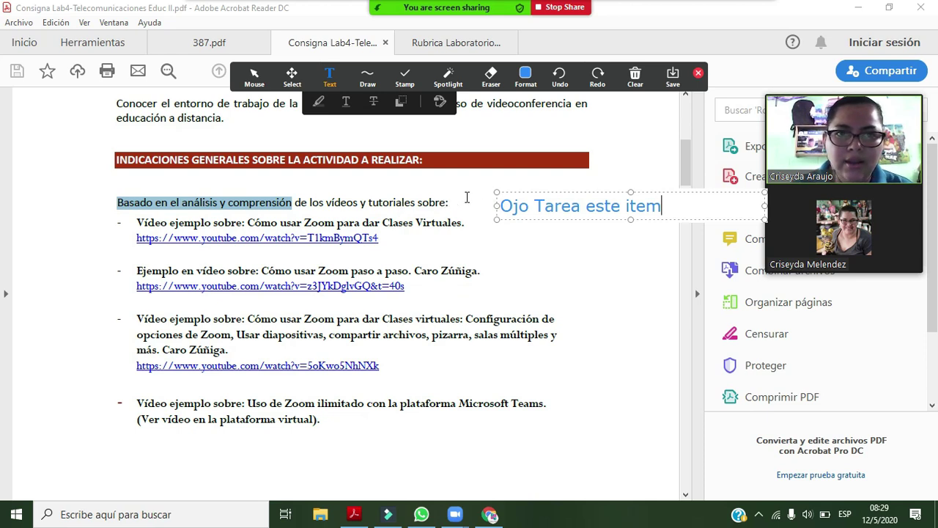
Step: Erase the text annotation beside the introductory line with the Eraser tool
{"action": "left_click", "coordinate": [525, 76]}
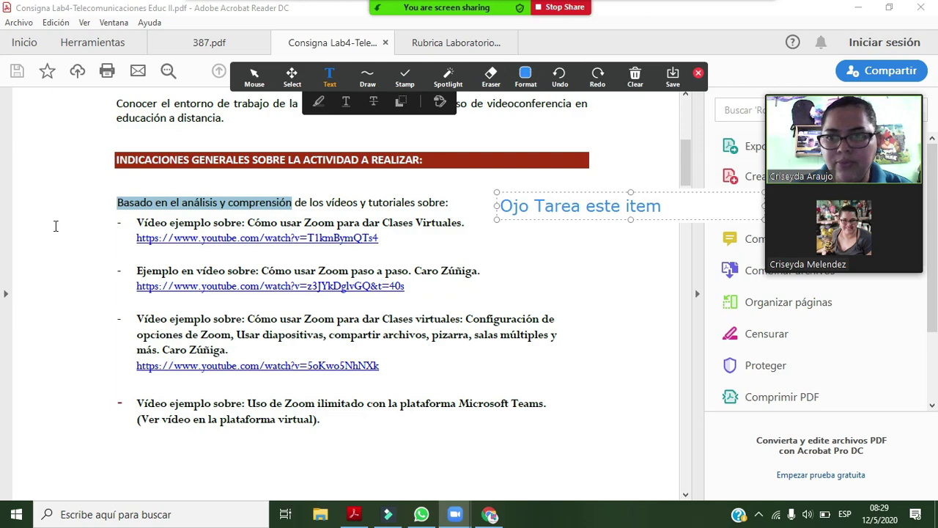
{"action": "left_click", "coordinate": [491, 76]}
{"action": "left_click", "coordinate": [497, 202]}
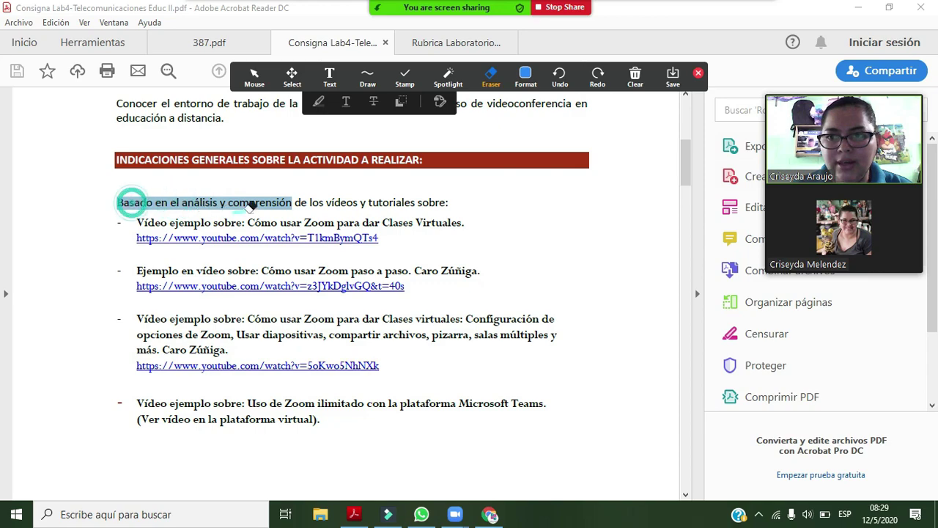
Step: Look over the available stamps, clear all annotations and exit annotation mode
{"action": "left_click", "coordinate": [405, 78]}
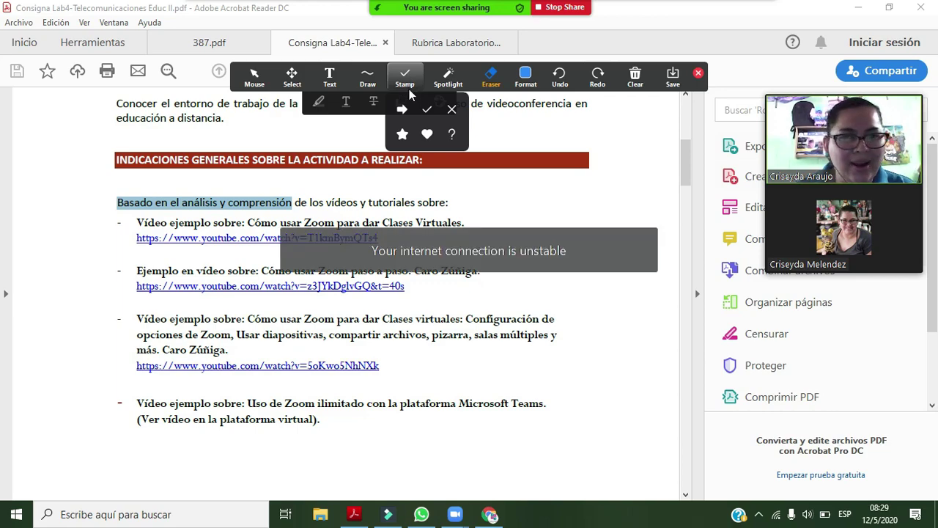
{"action": "left_click", "coordinate": [428, 109]}
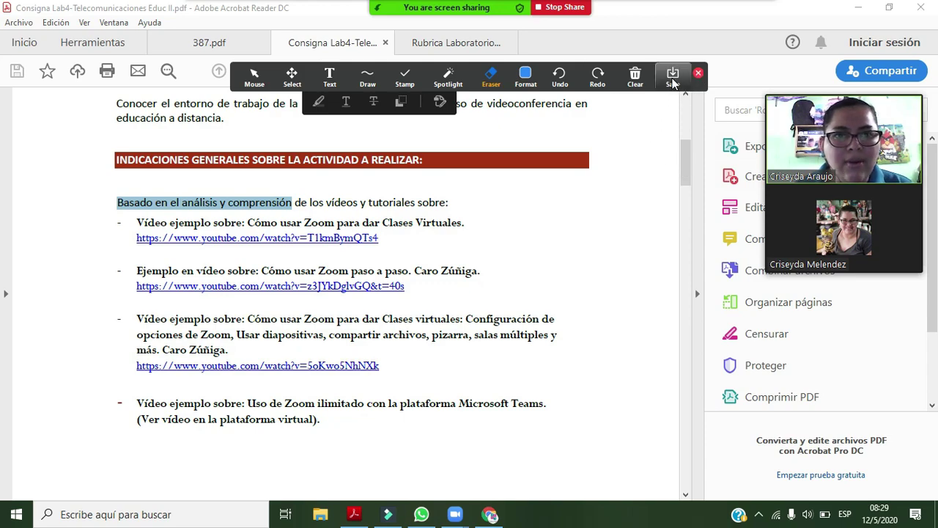
{"action": "left_click", "coordinate": [635, 73]}
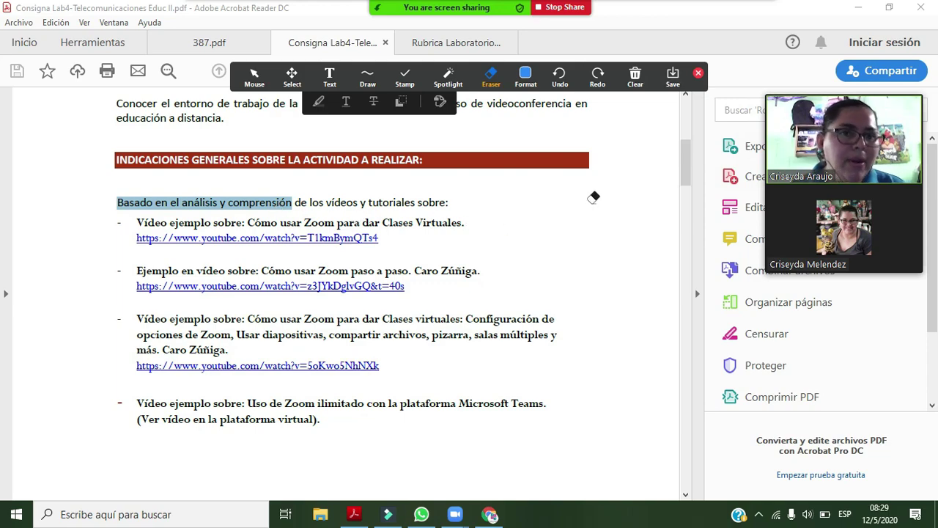
{"action": "left_click", "coordinate": [698, 73]}
Step: Give mouse and keyboard control of the shared screen to the other participant
{"action": "left_click_drag", "start_coordinate": [682, 162], "coordinate": [687, 112]}
{"action": "mouse_move", "coordinate": [492, 6]}
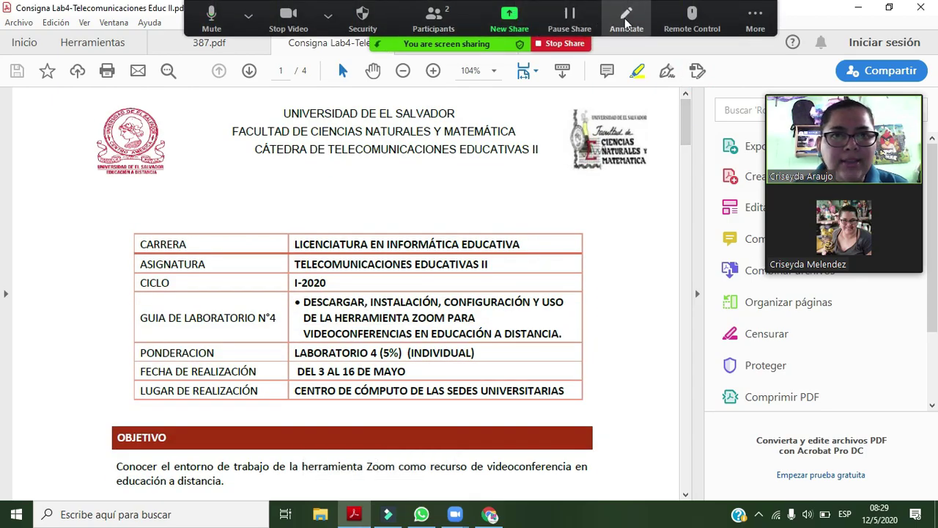
{"action": "left_click", "coordinate": [705, 31]}
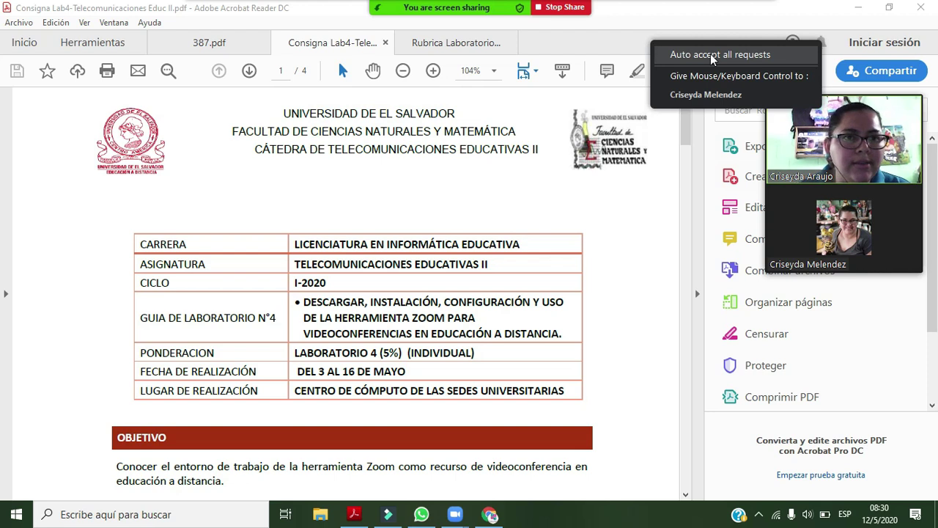
{"action": "left_click", "coordinate": [701, 96]}
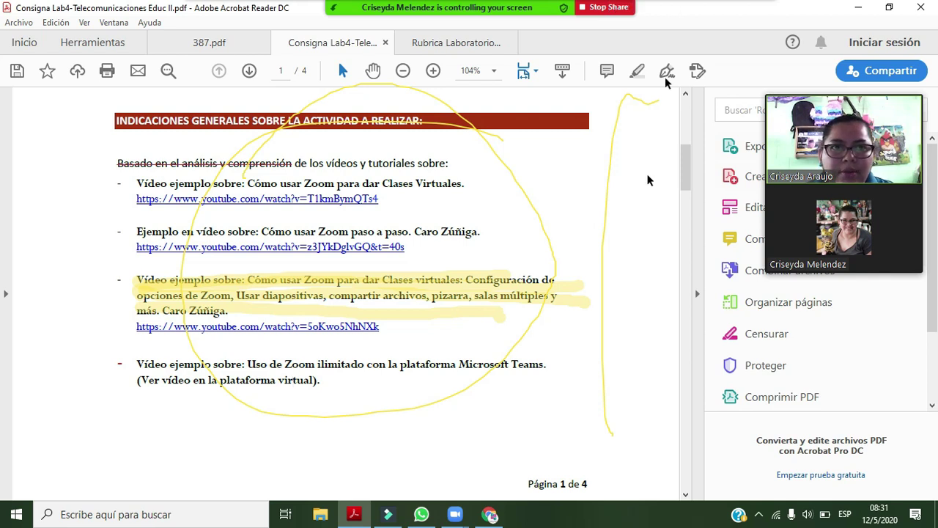
Step: Abort the other participant's remote control of the shared screen
{"action": "mouse_move", "coordinate": [565, 8]}
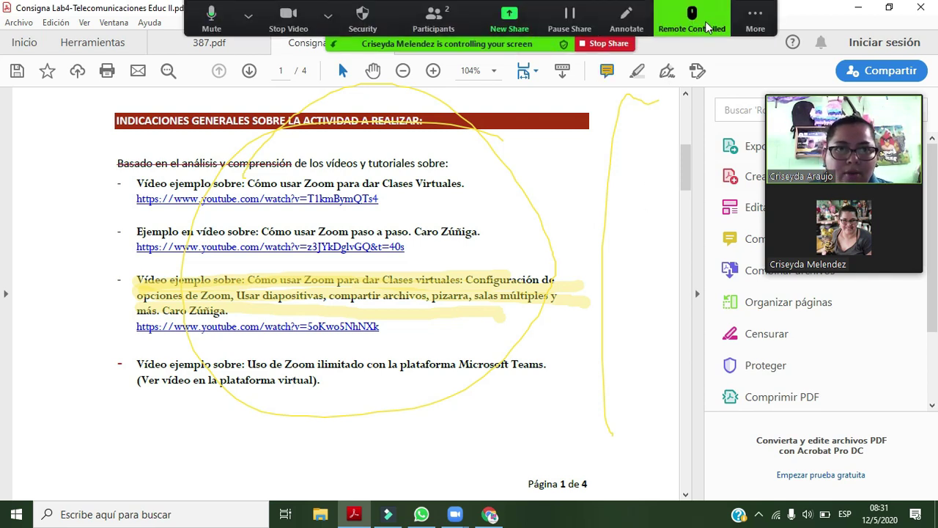
{"action": "left_click", "coordinate": [695, 23]}
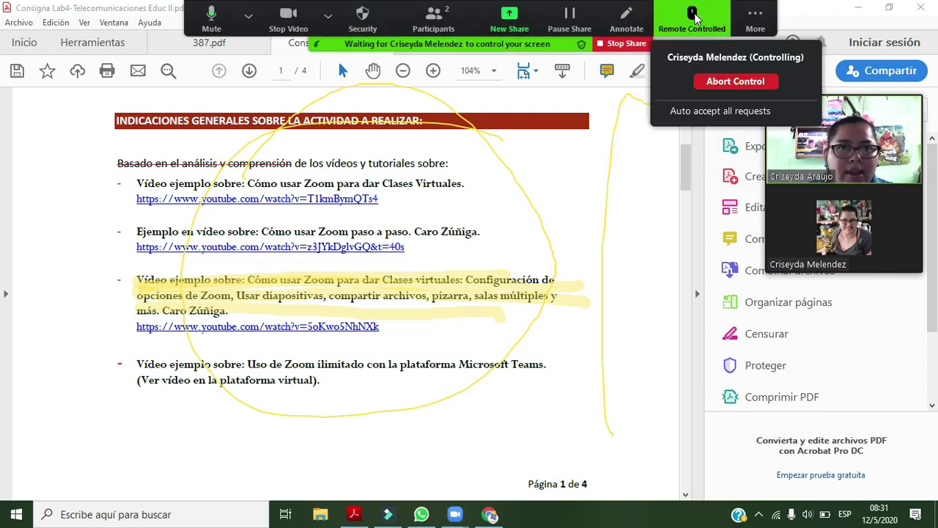
{"action": "left_click", "coordinate": [737, 82]}
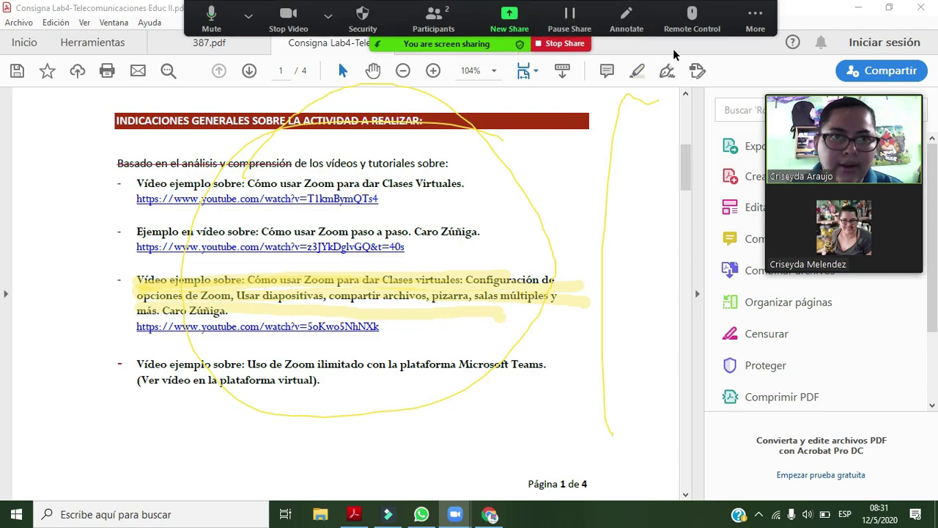
Step: Look through the additional sharing options and choose to end the meeting
{"action": "left_click", "coordinate": [752, 18]}
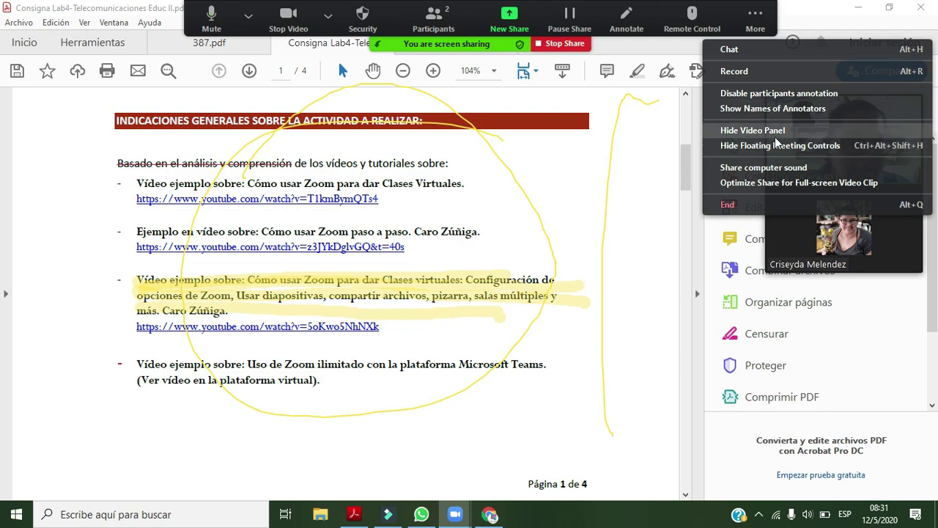
{"action": "left_click", "coordinate": [740, 207]}
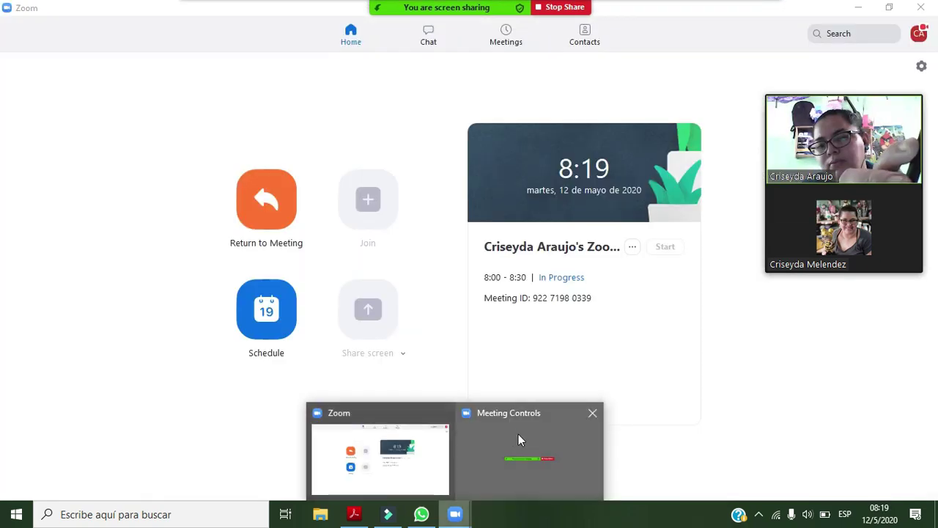
Step: Bring up the meeting controls and stop sharing the screen
{"action": "left_click", "coordinate": [519, 438]}
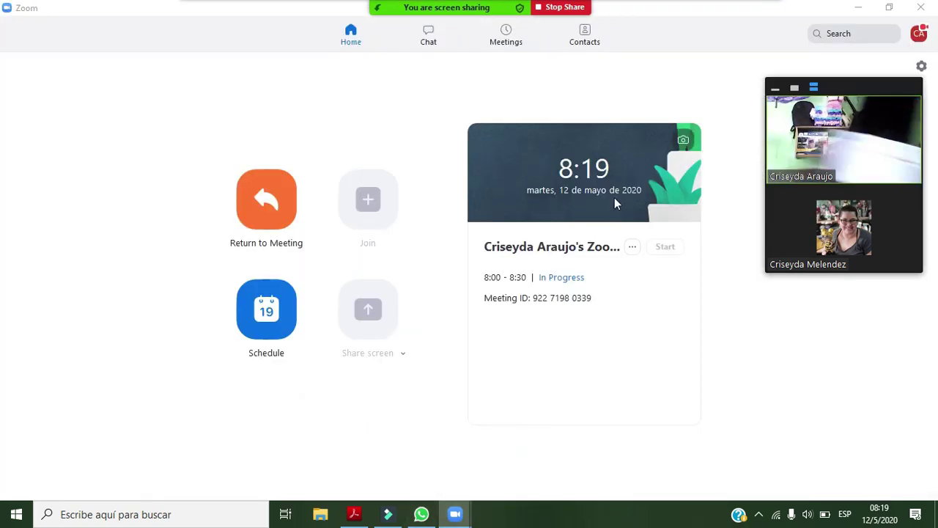
{"action": "mouse_move", "coordinate": [444, 15]}
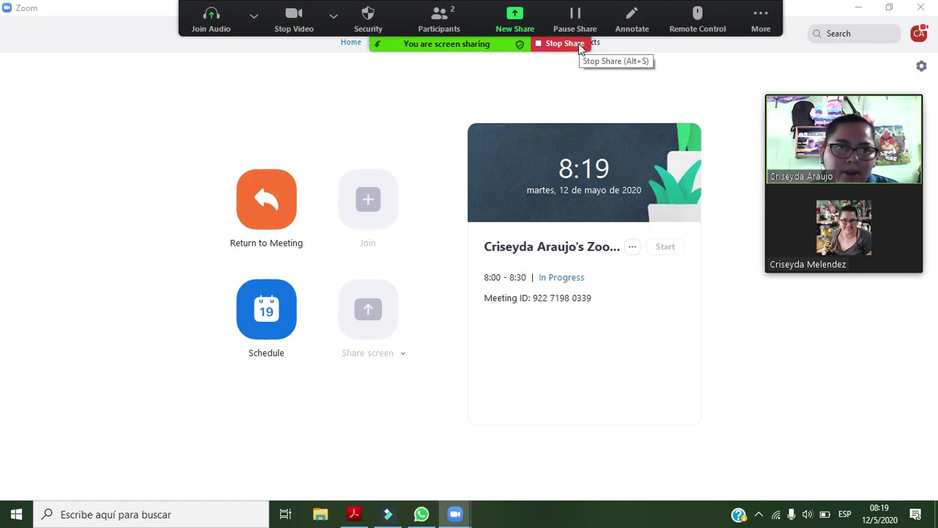
{"action": "left_click", "coordinate": [564, 44]}
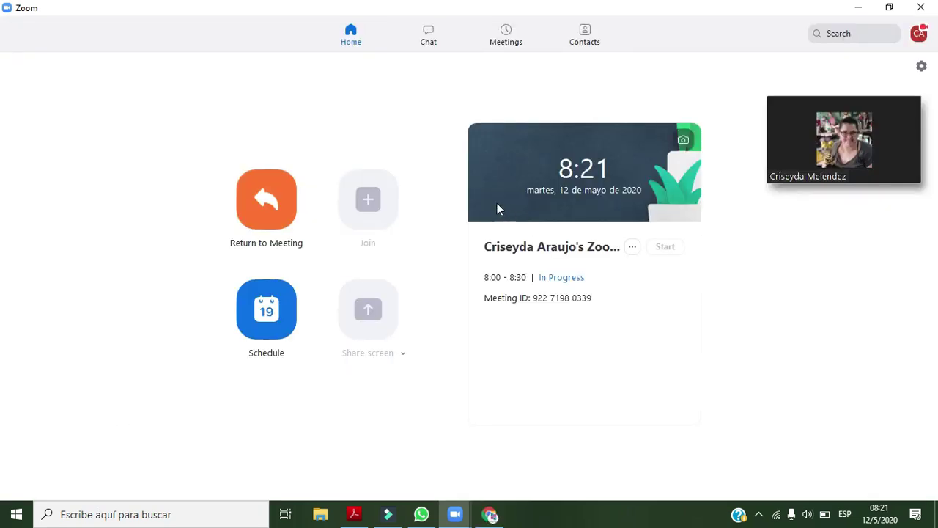
Step: Return to the full meeting window and share the Chrome window showing the Magnetismo YouTube video
{"action": "mouse_move", "coordinate": [881, 115]}
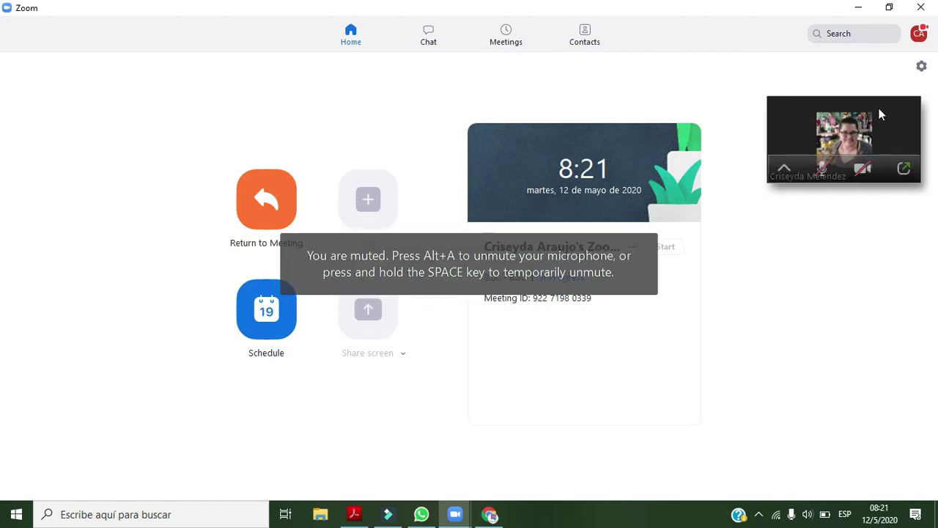
{"action": "left_click", "coordinate": [903, 170]}
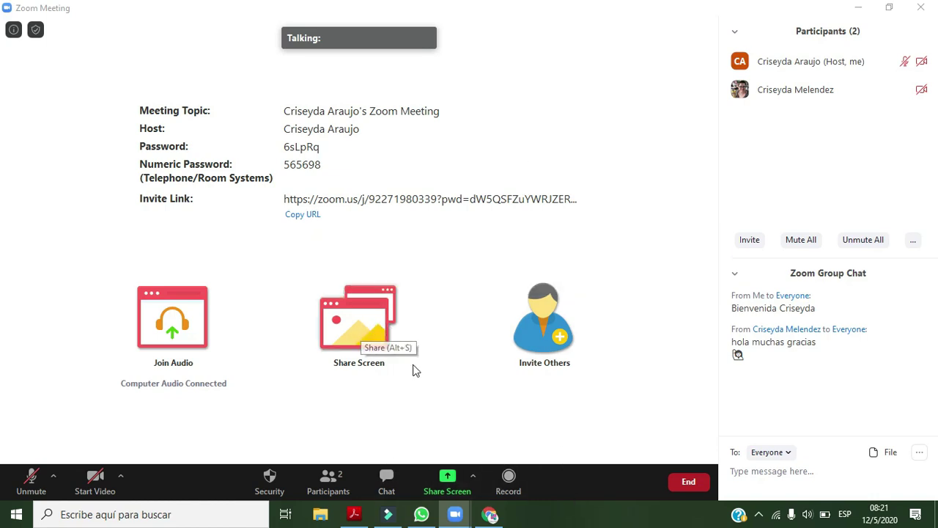
{"action": "left_click", "coordinate": [367, 329]}
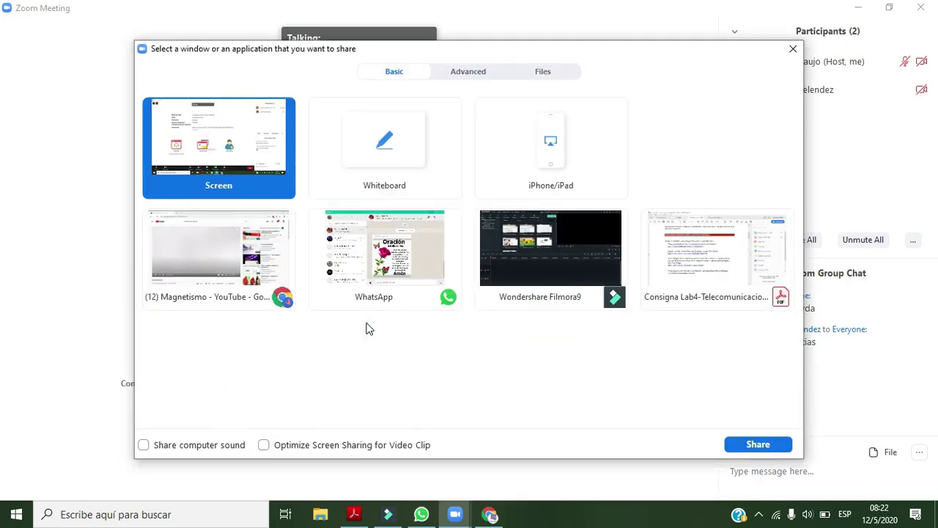
{"action": "left_click", "coordinate": [233, 265]}
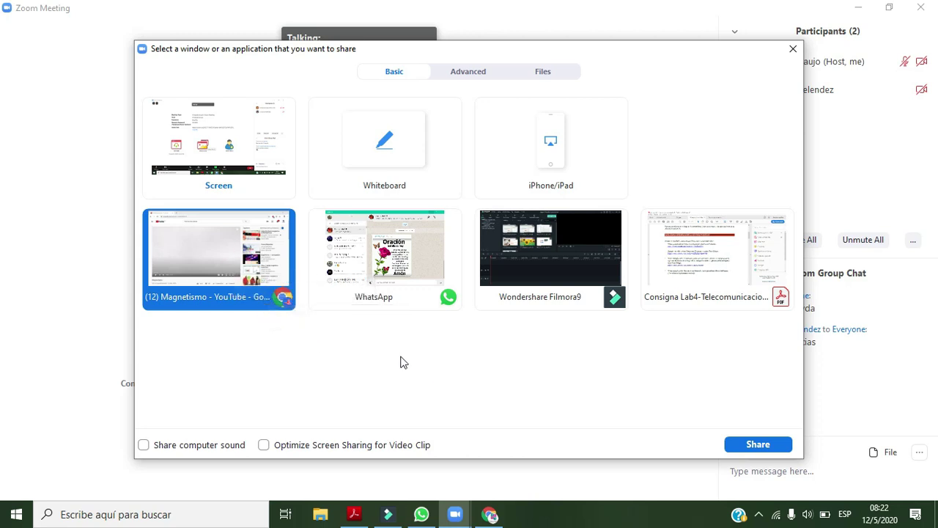
{"action": "left_click", "coordinate": [752, 444]}
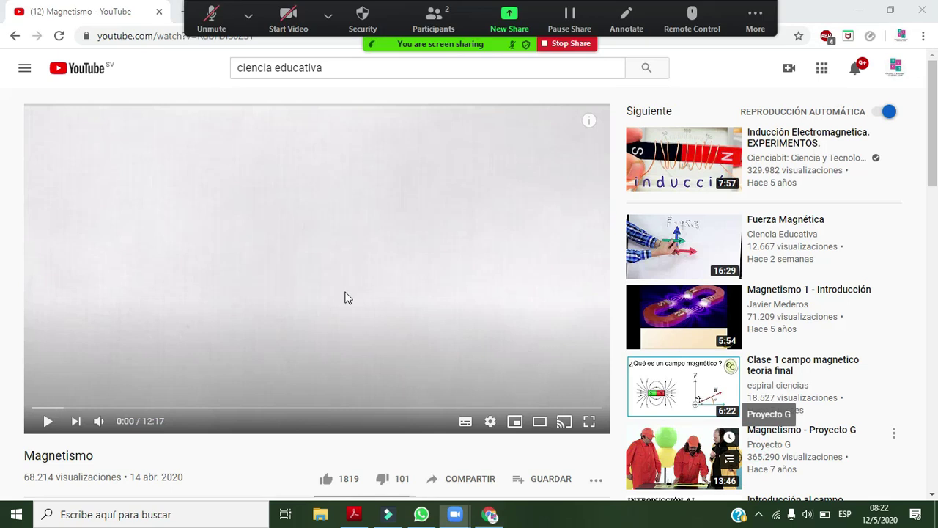
Step: Play the start of the shared Magnetismo video and pause it
{"action": "left_click", "coordinate": [48, 421]}
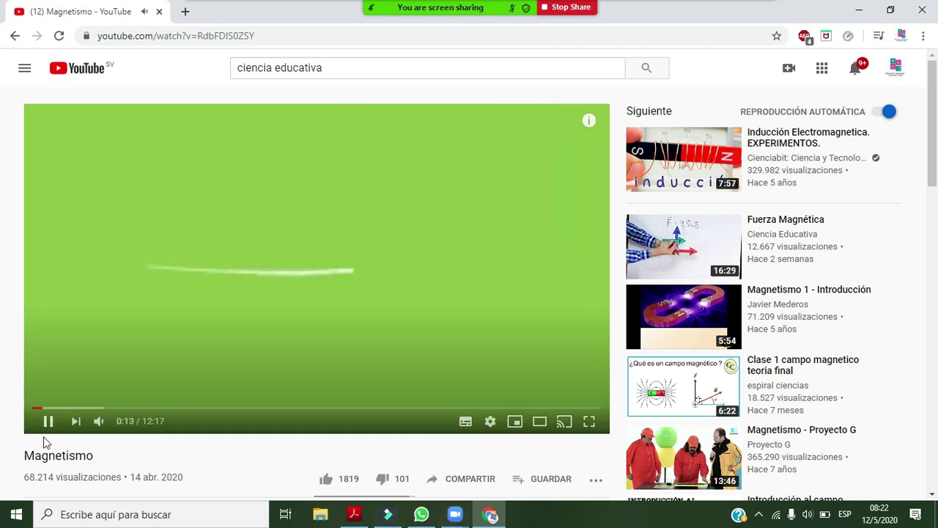
{"action": "left_click", "coordinate": [45, 425]}
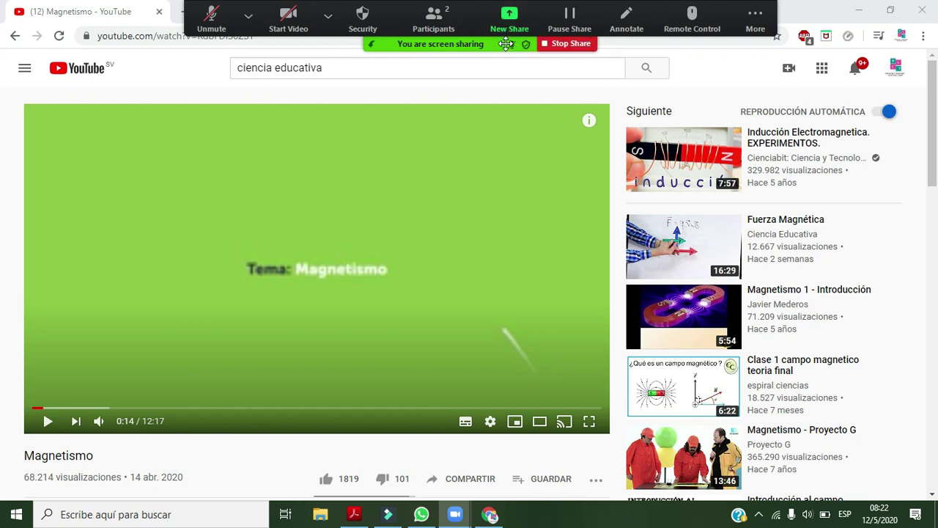
Step: Unmute the microphone, check the microphone and speaker options, and resume the shared video
{"action": "left_click", "coordinate": [249, 15]}
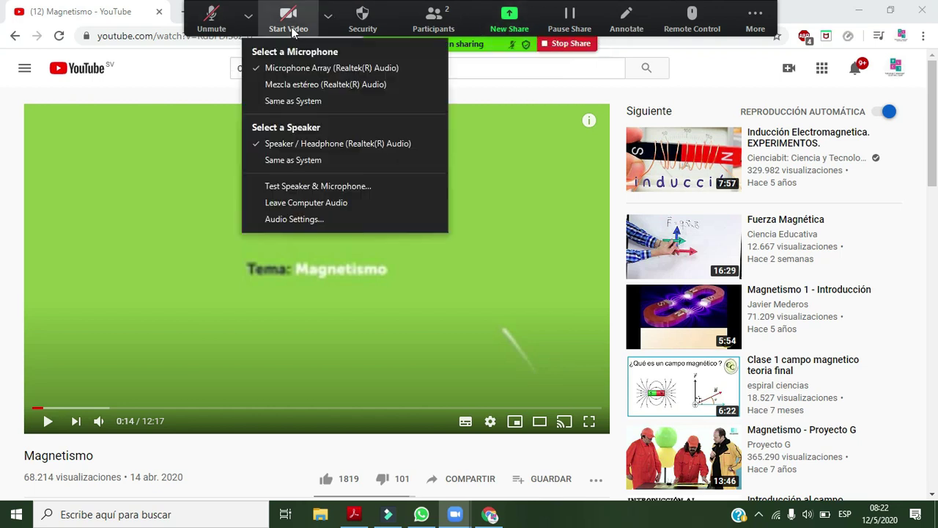
{"action": "left_click", "coordinate": [213, 19]}
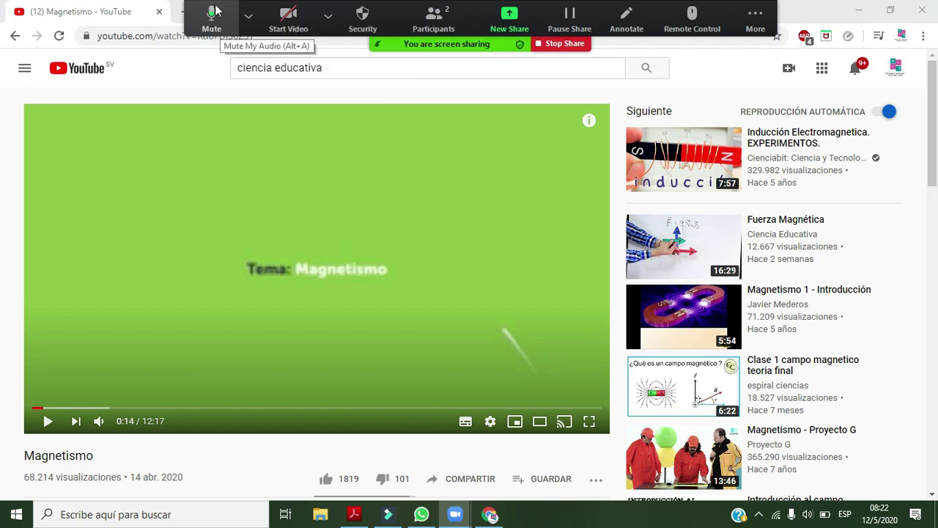
{"action": "left_click", "coordinate": [248, 19]}
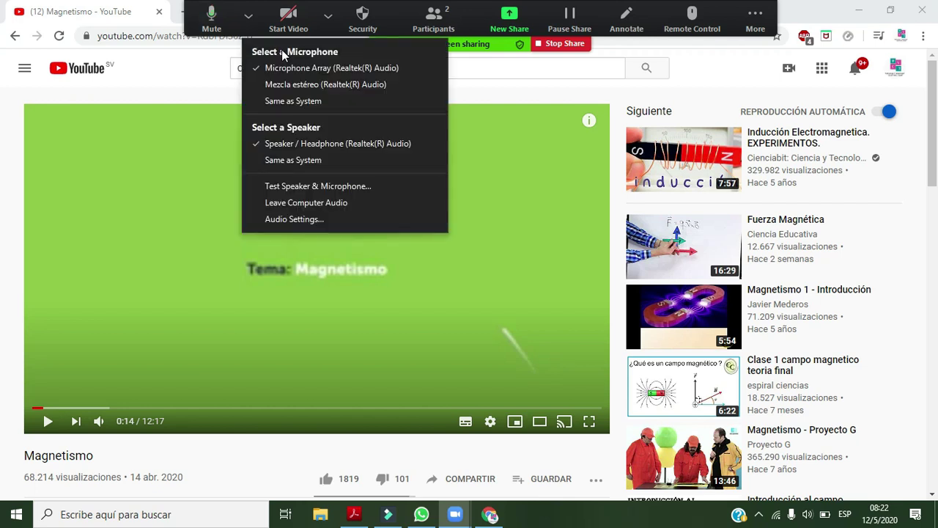
{"action": "left_click", "coordinate": [114, 433]}
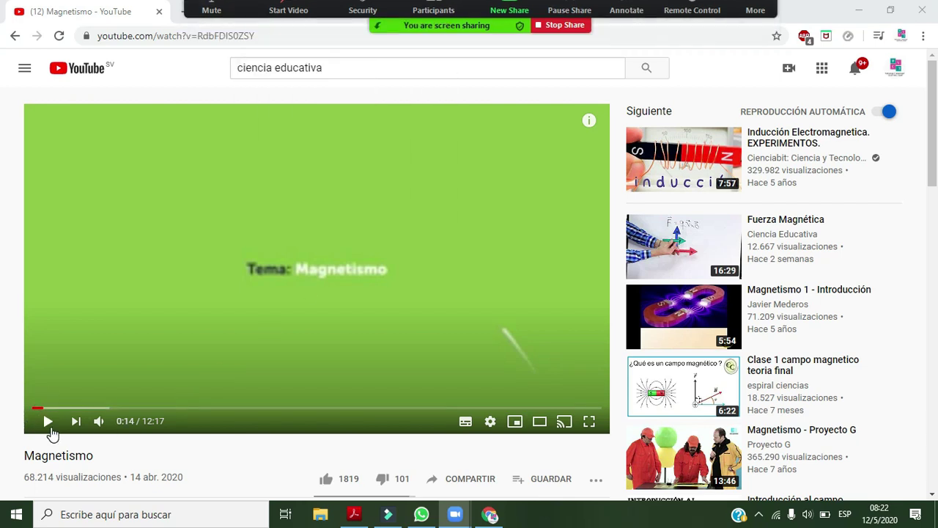
{"action": "left_click", "coordinate": [48, 429]}
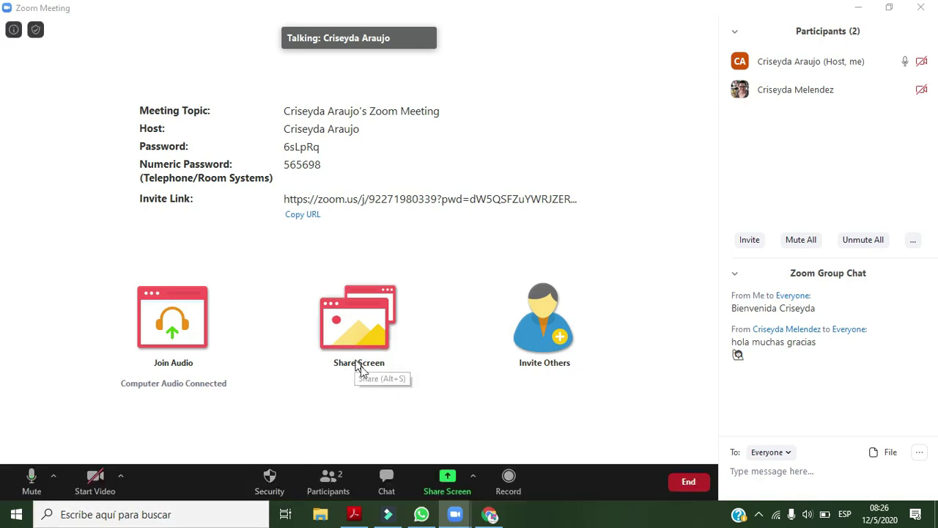
Step: Turn the host's camera on and back off in the meeting
{"action": "left_click", "coordinate": [93, 482]}
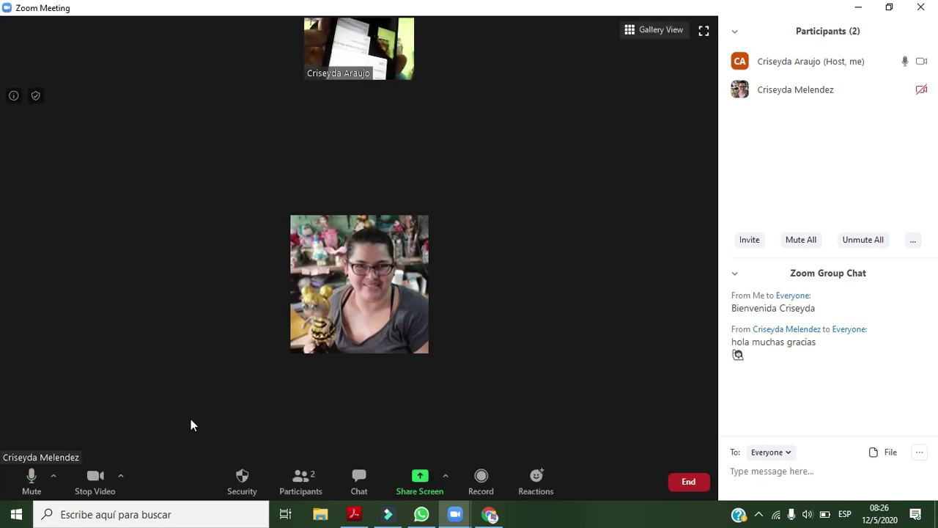
{"action": "left_click", "coordinate": [95, 480]}
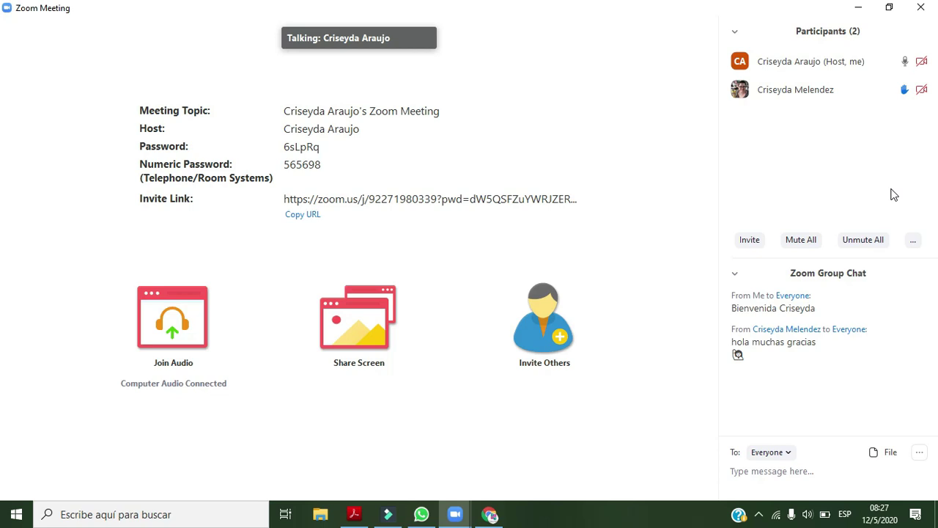
Step: Ask the participant with the raised hand to start their video
{"action": "mouse_move", "coordinate": [895, 90]}
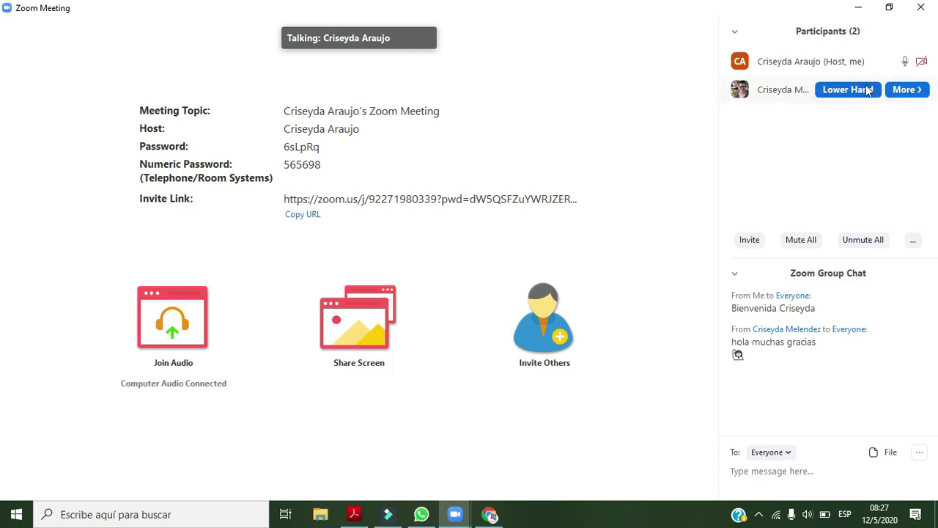
{"action": "left_click", "coordinate": [914, 91]}
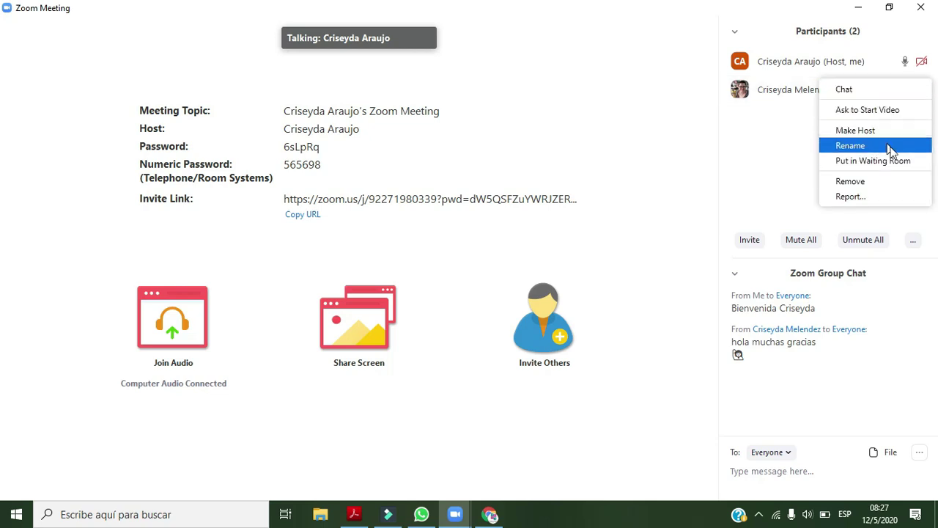
{"action": "left_click", "coordinate": [873, 110]}
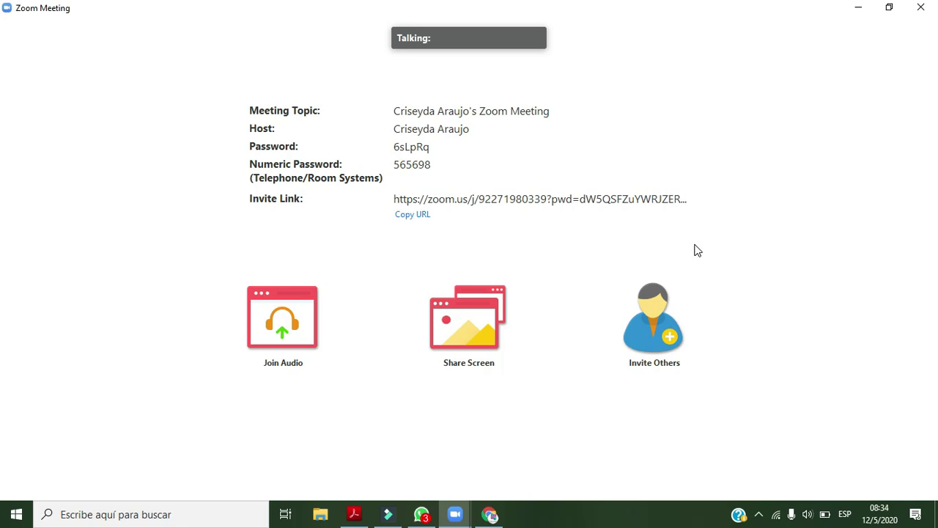
Step: End the meeting from the main meeting window
{"action": "mouse_move", "coordinate": [782, 417]}
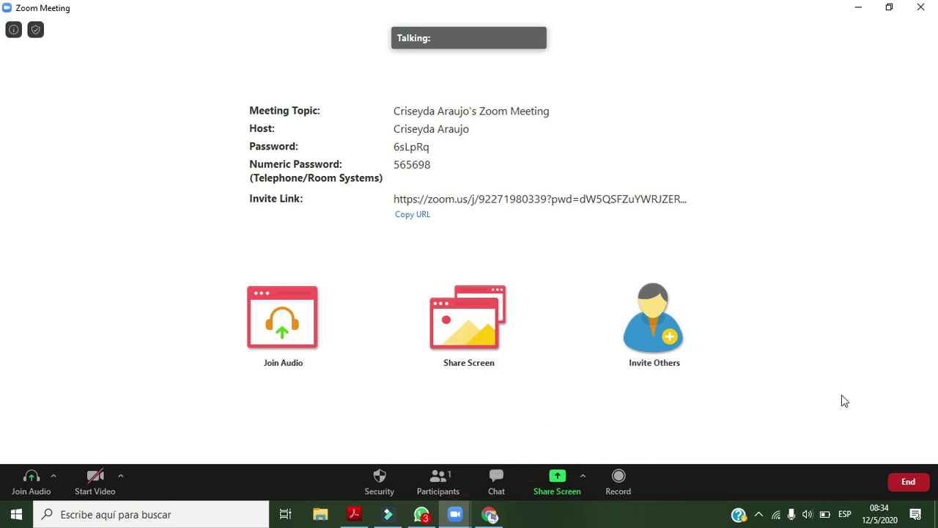
{"action": "left_click", "coordinate": [907, 483]}
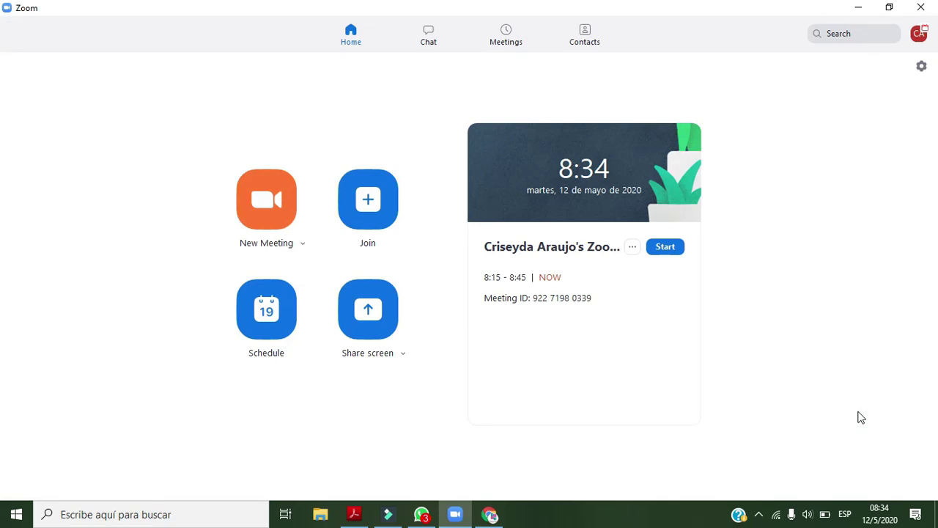